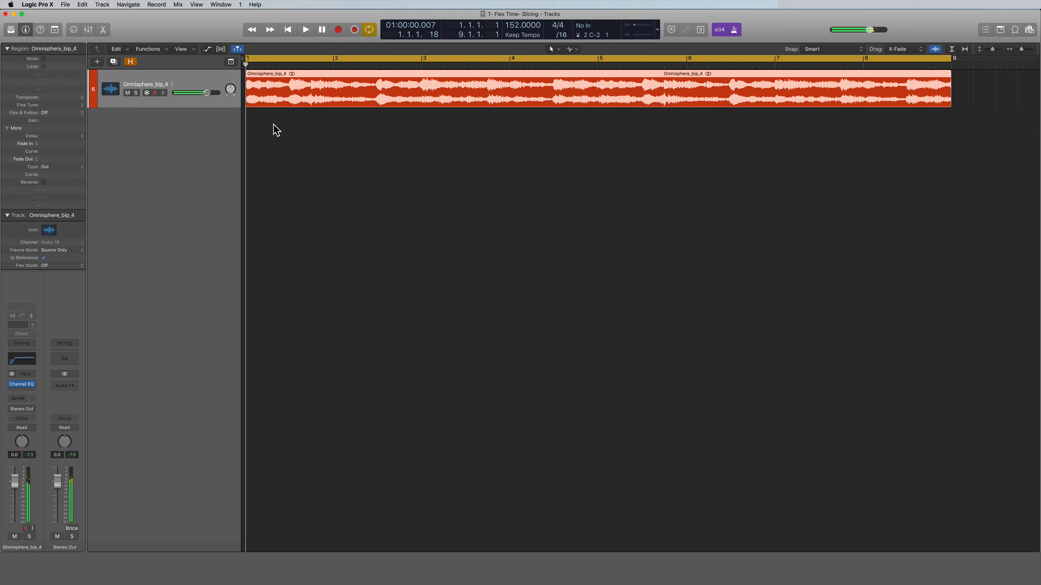
Step: Play the Omnisphere_bip_4 region from bar 1, stop shortly after bar 2 and split the region at the playhead
key("space")
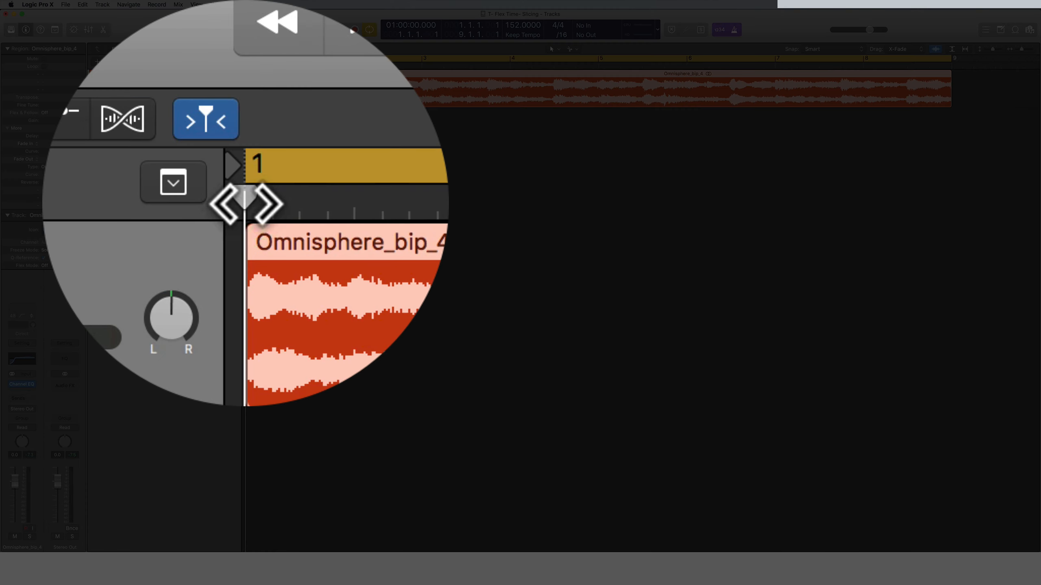
left_click_drag(246, 65, 284, 68)
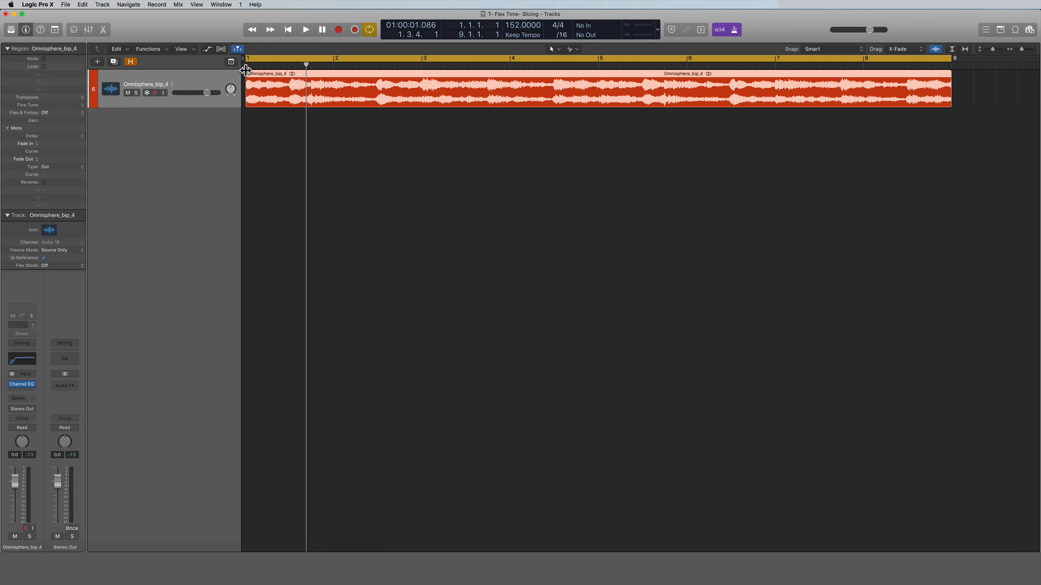
key("space")
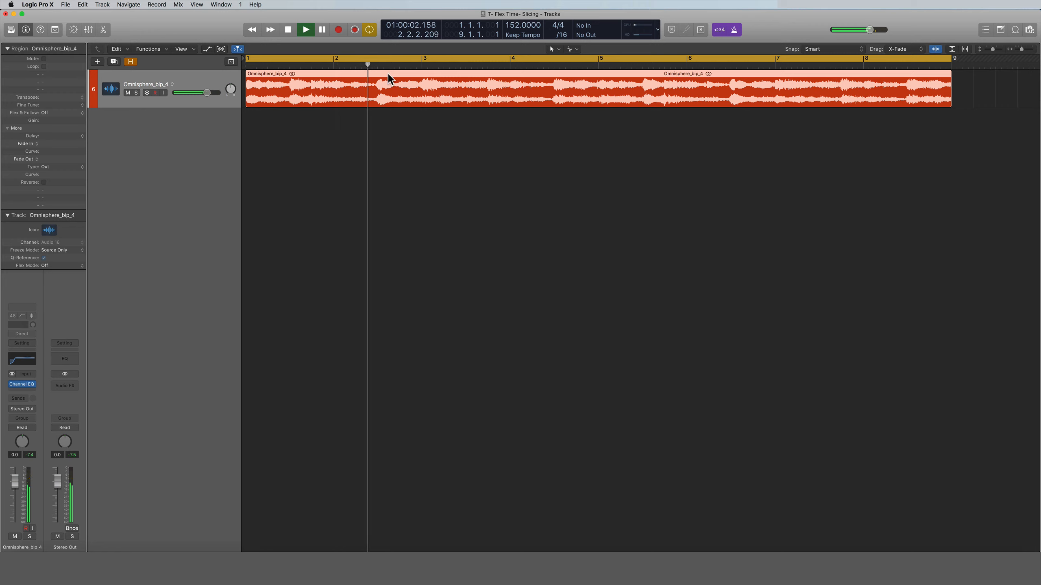
key("space")
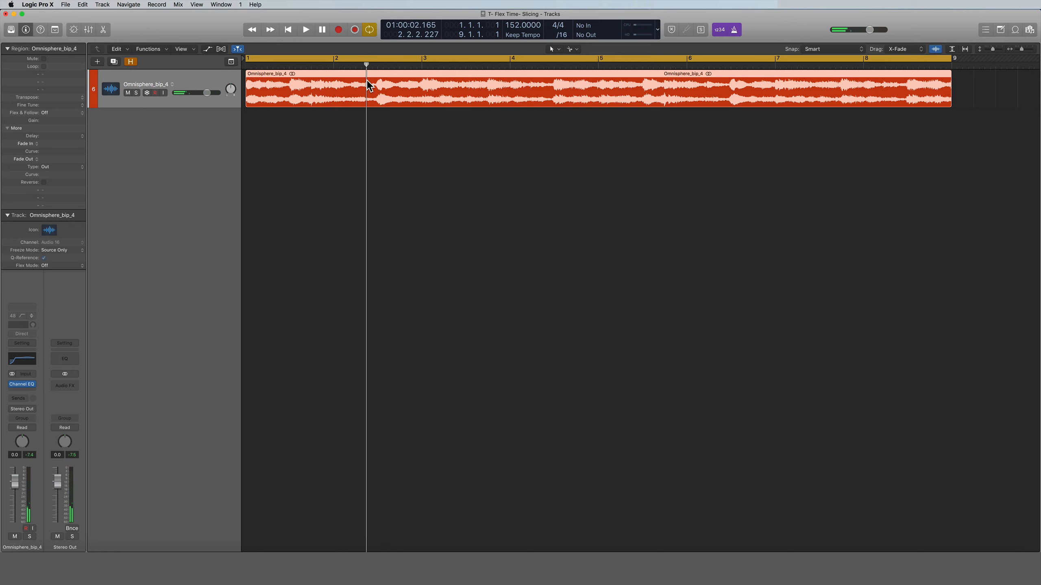
right_click(367, 80)
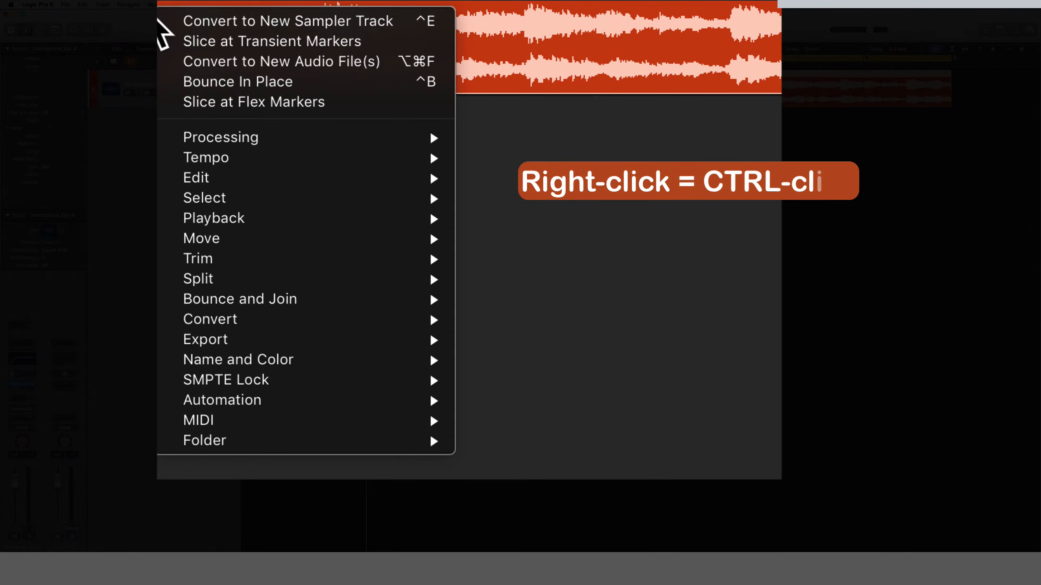
mouse_move(282, 278)
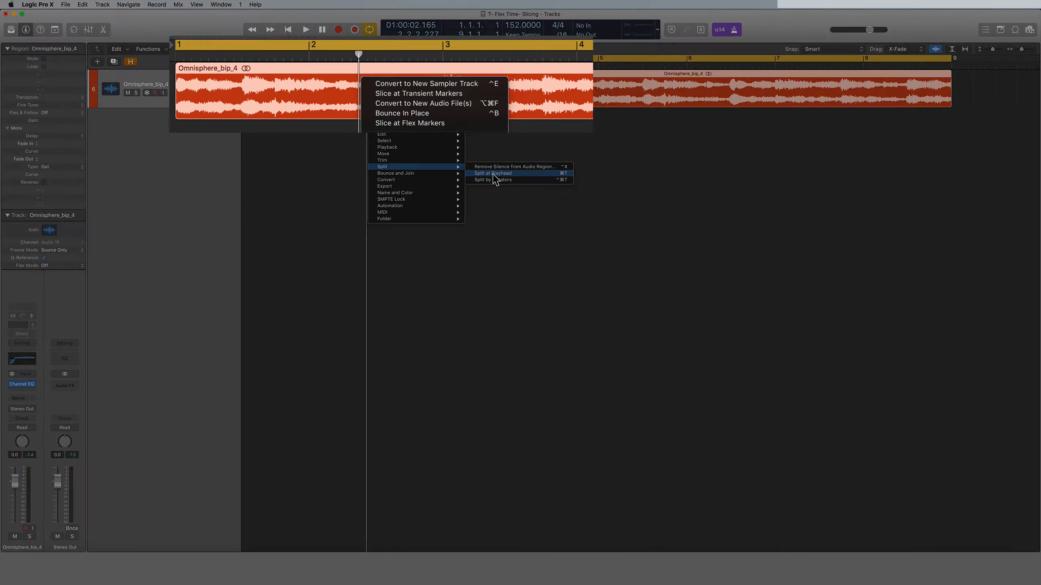
left_click(493, 173)
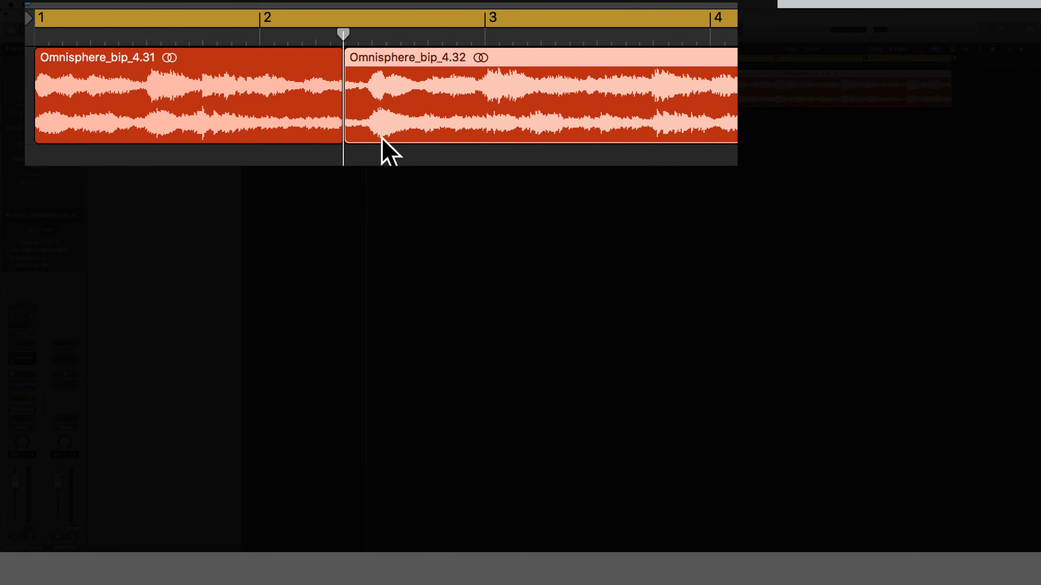
Step: Move the playhead to bar 2, select each of the two split regions and undo the split
left_click(260, 32)
left_click(383, 98)
left_click(270, 78)
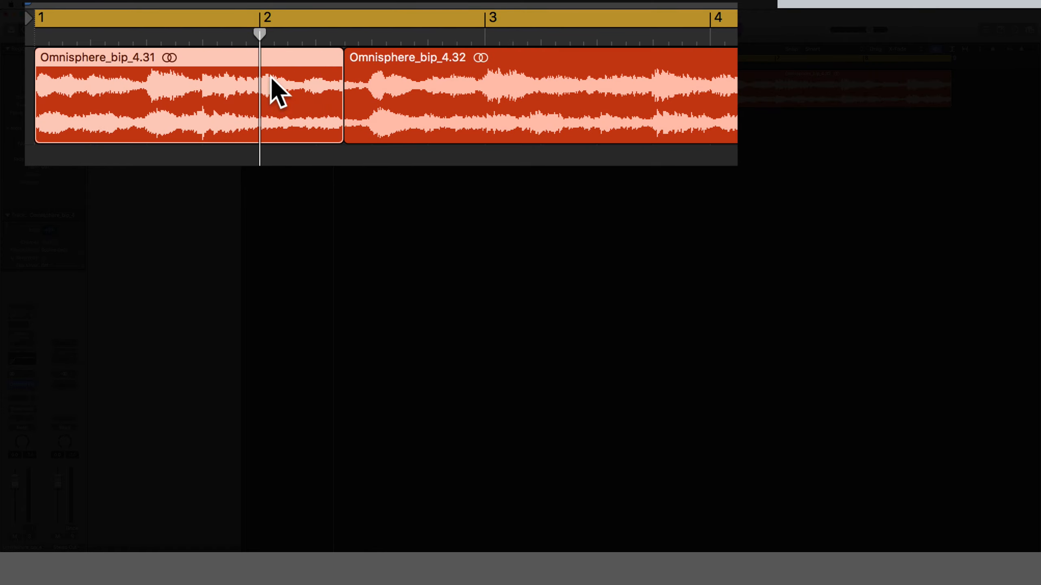
key("super+z")
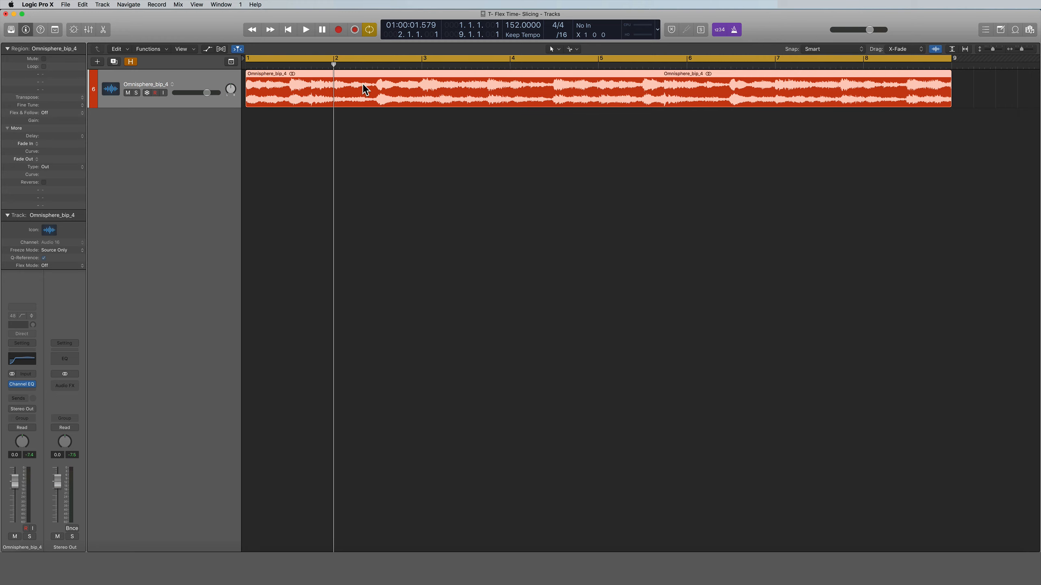
right_click(332, 79)
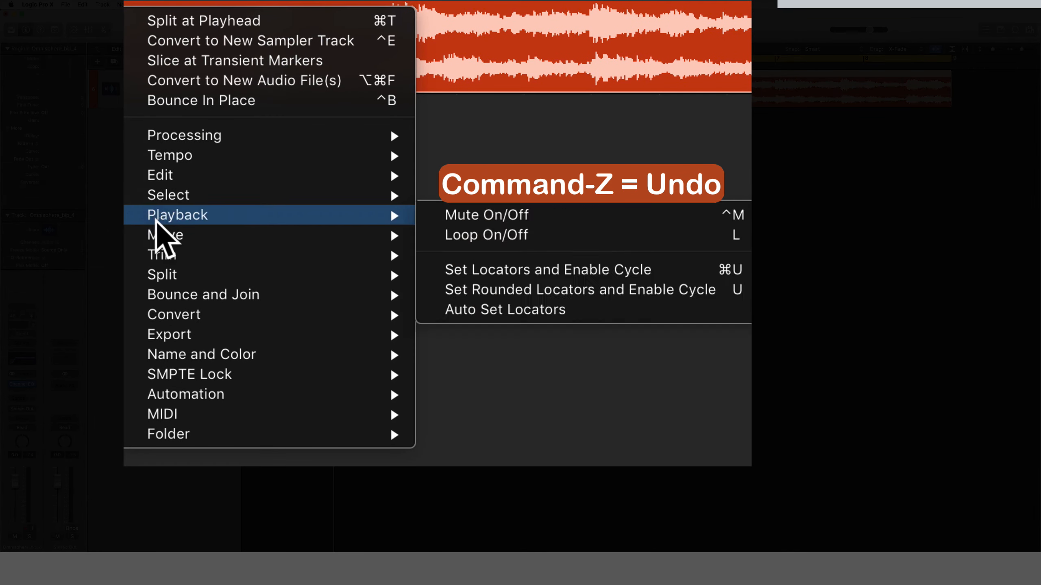
mouse_move(156, 273)
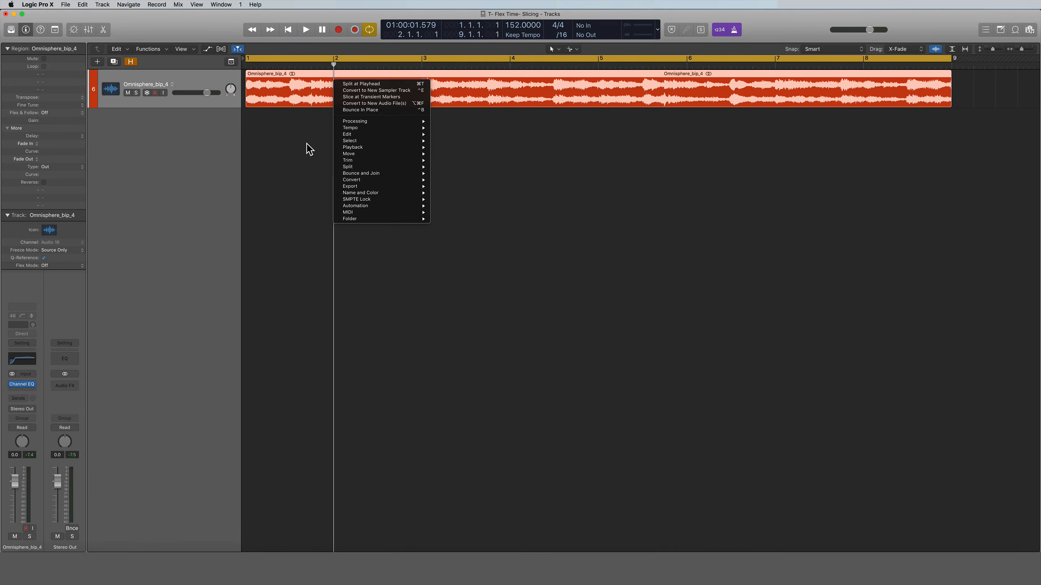
left_click(307, 144)
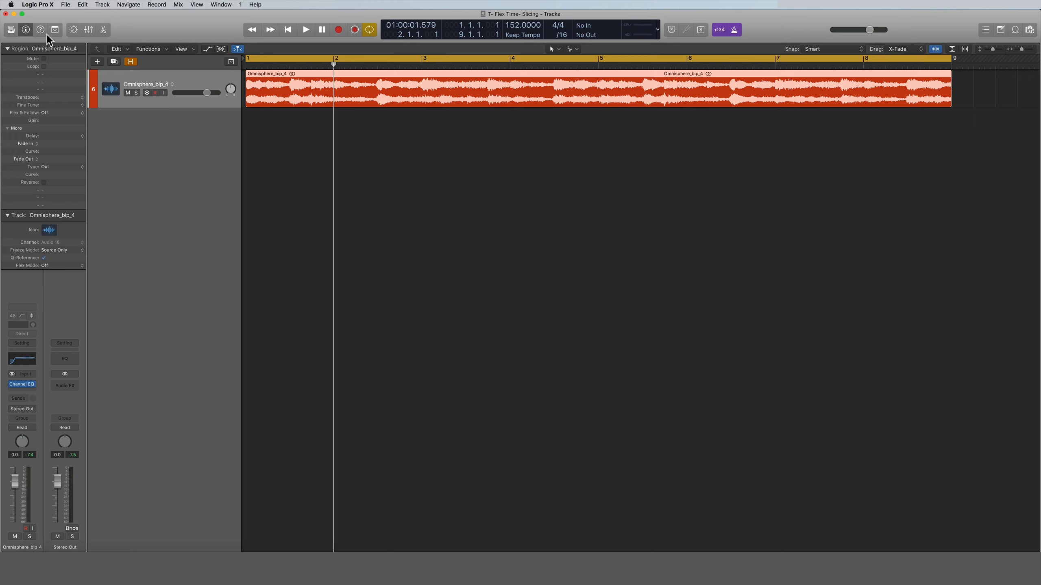
Step: Look up the "split" shortcuts in the key commands editor, then close it
left_click(36, 8)
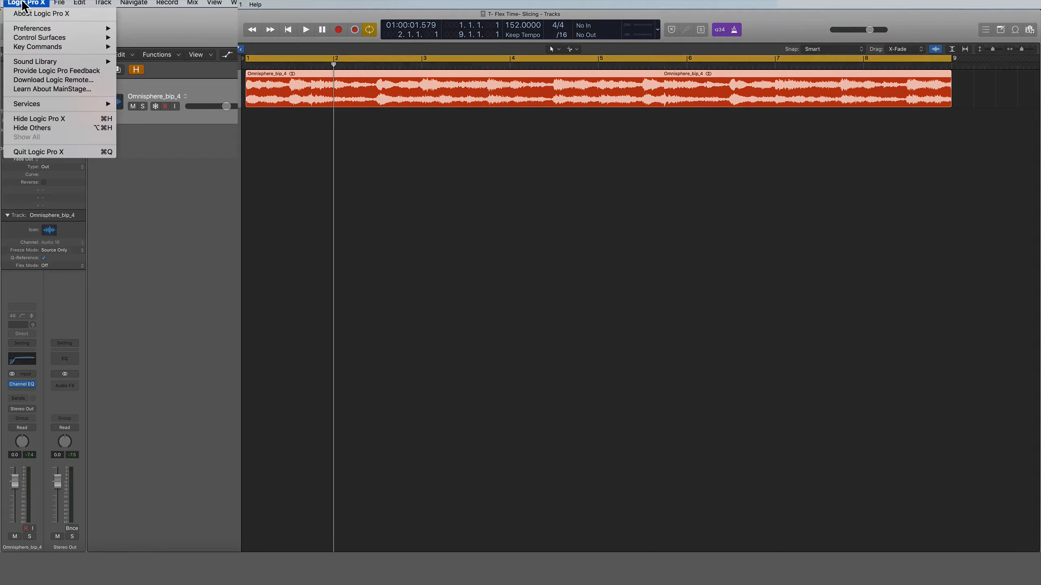
mouse_move(46, 41)
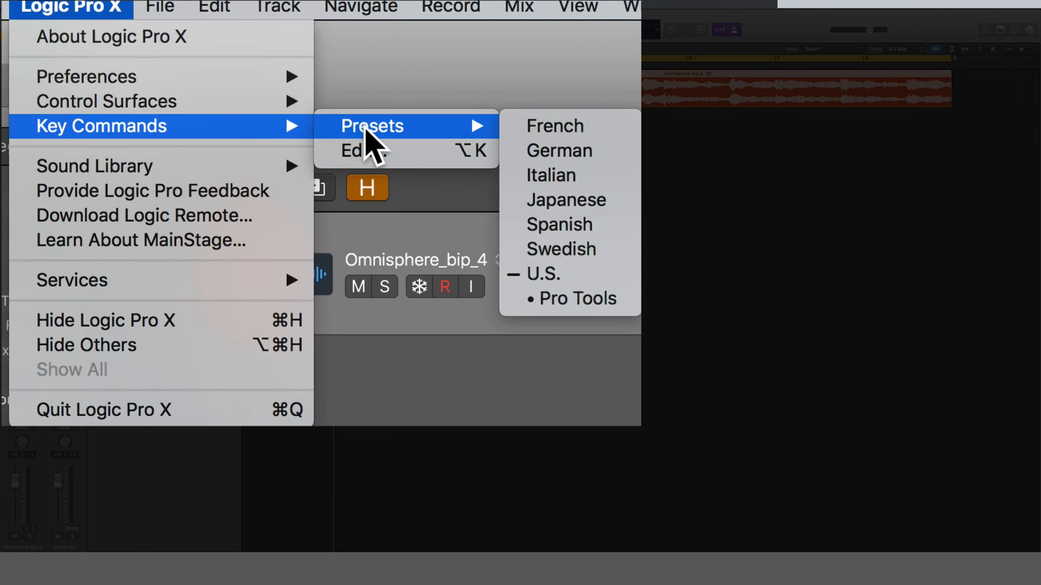
left_click(370, 151)
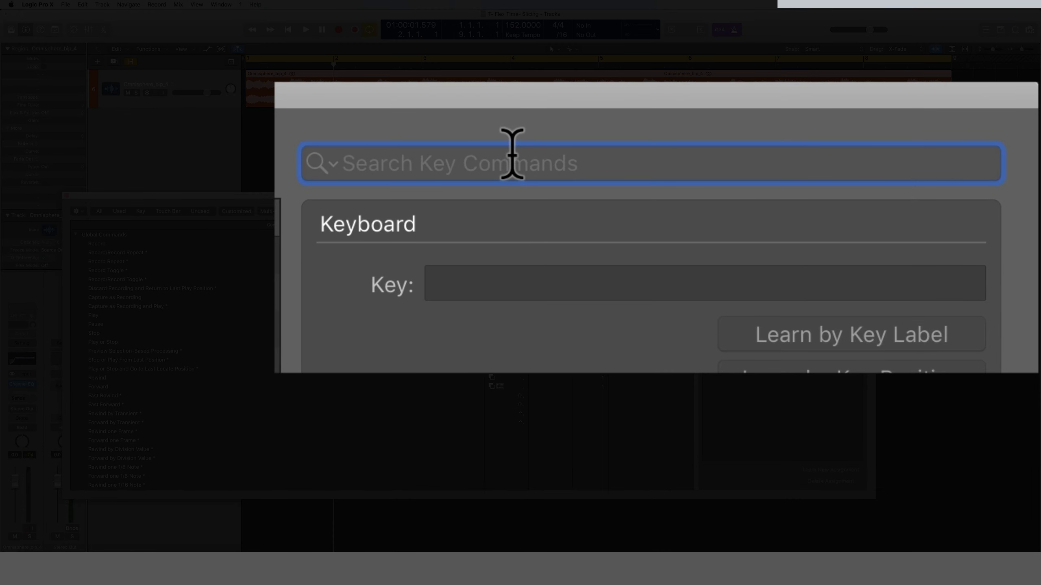
type("split")
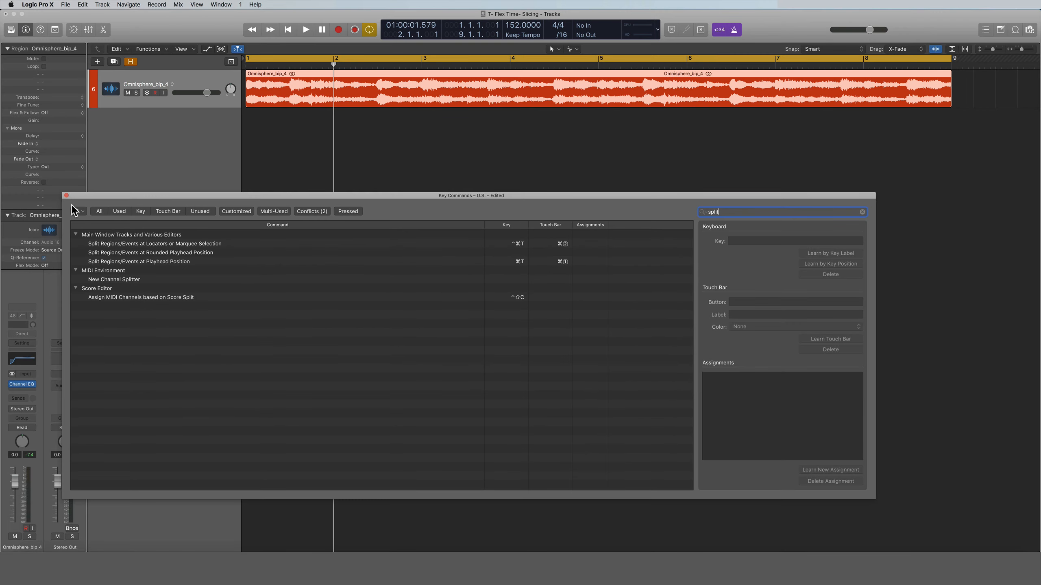
left_click(66, 196)
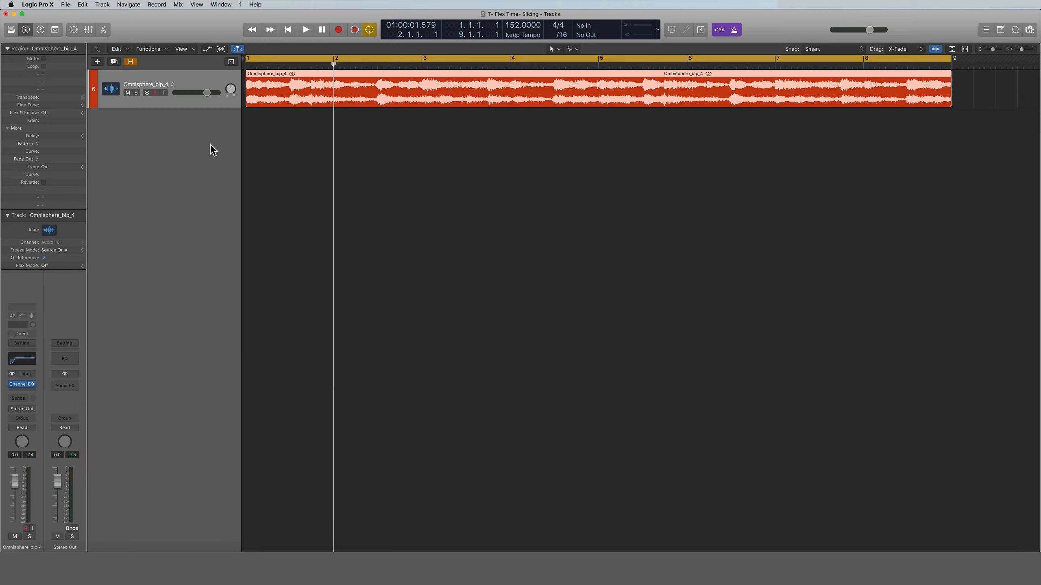
Step: Play from the start of the project and split the region at the playhead on each note change up to bar 9, then stop
key("Return")
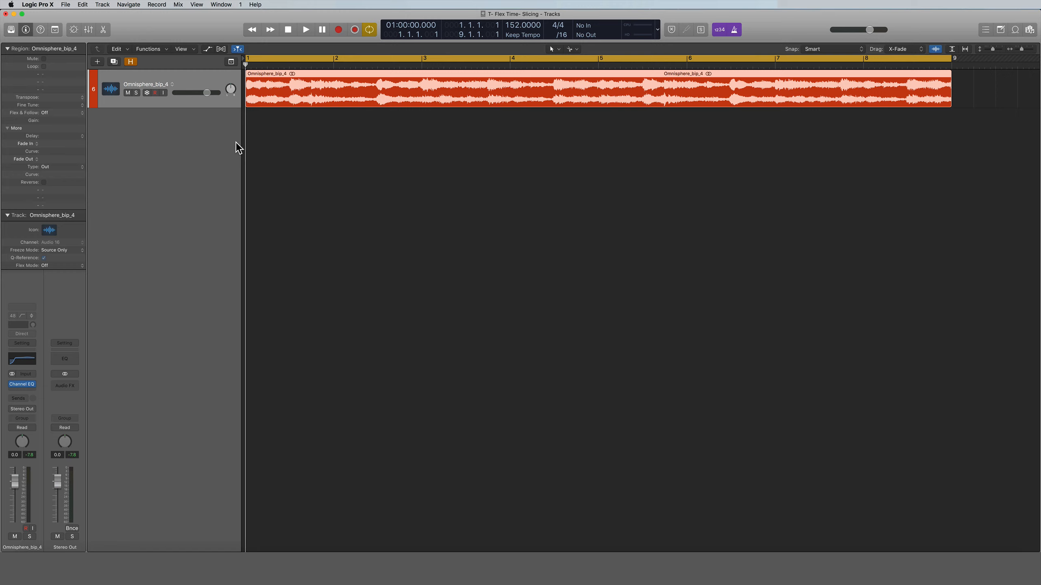
key("space")
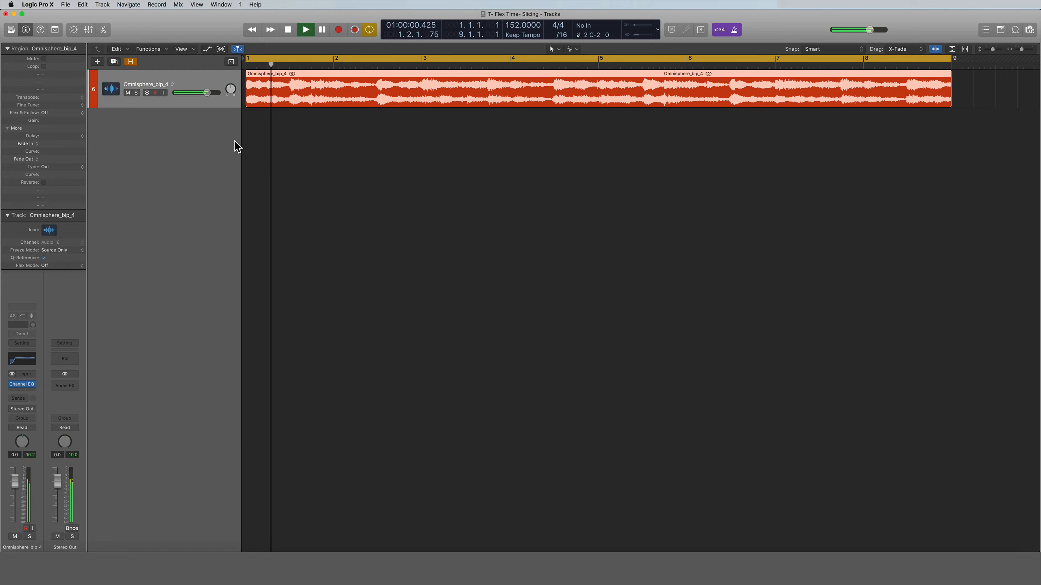
key("super+t")
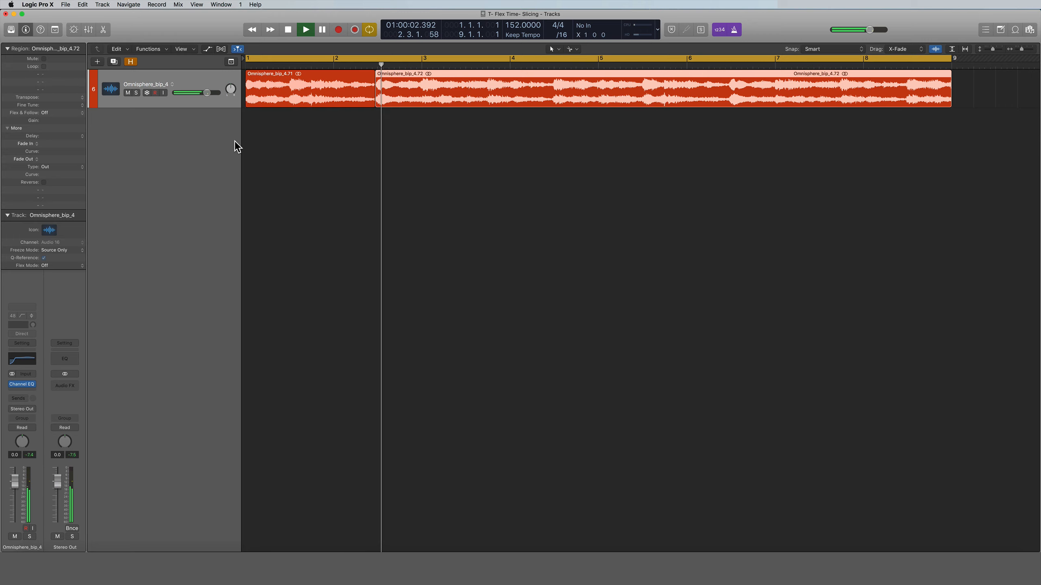
key("super+t")
key("super+t")
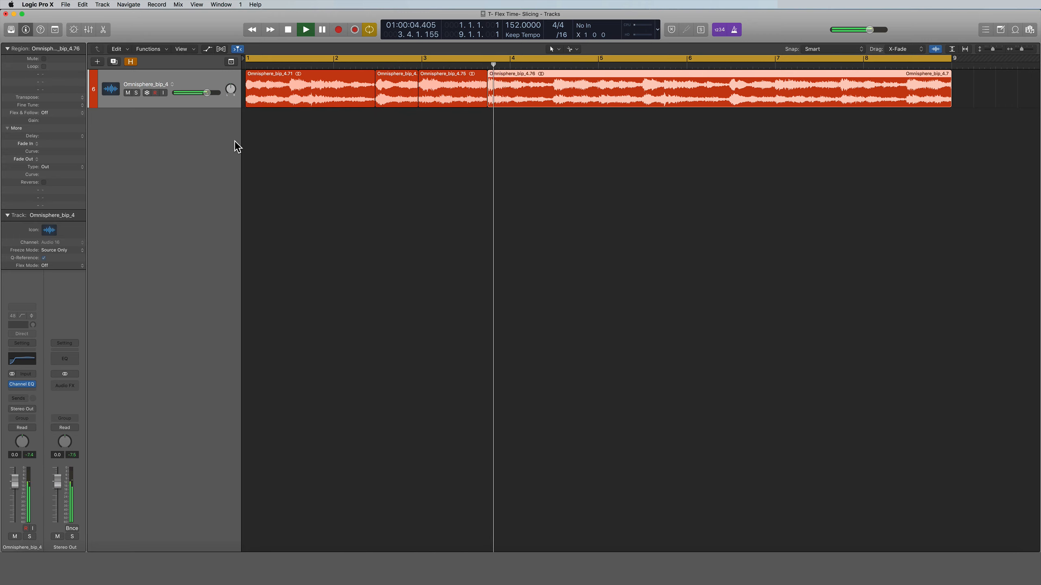
key("super+t")
key("super+t")
key("super+t")
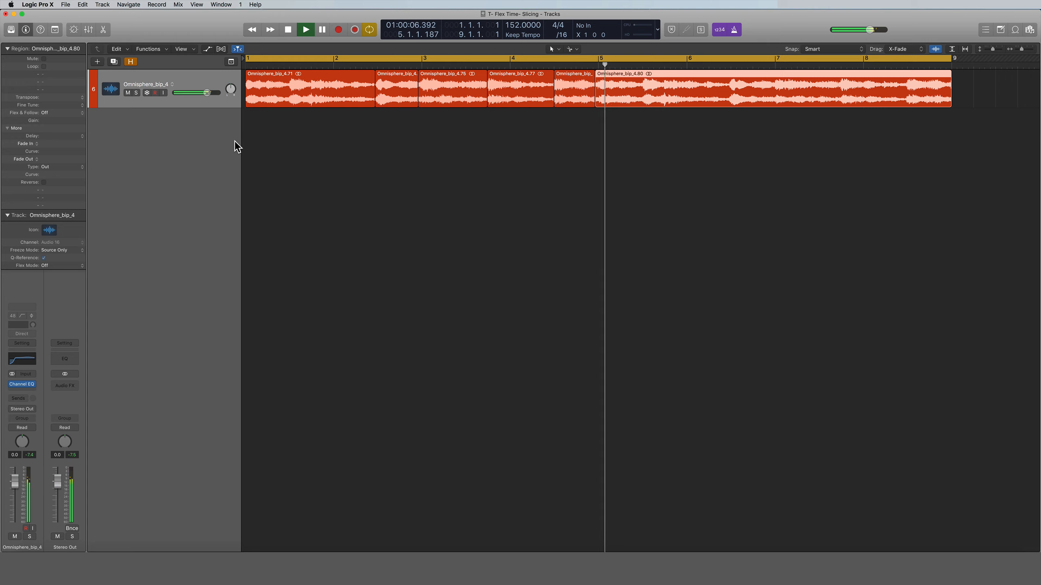
key("super+t")
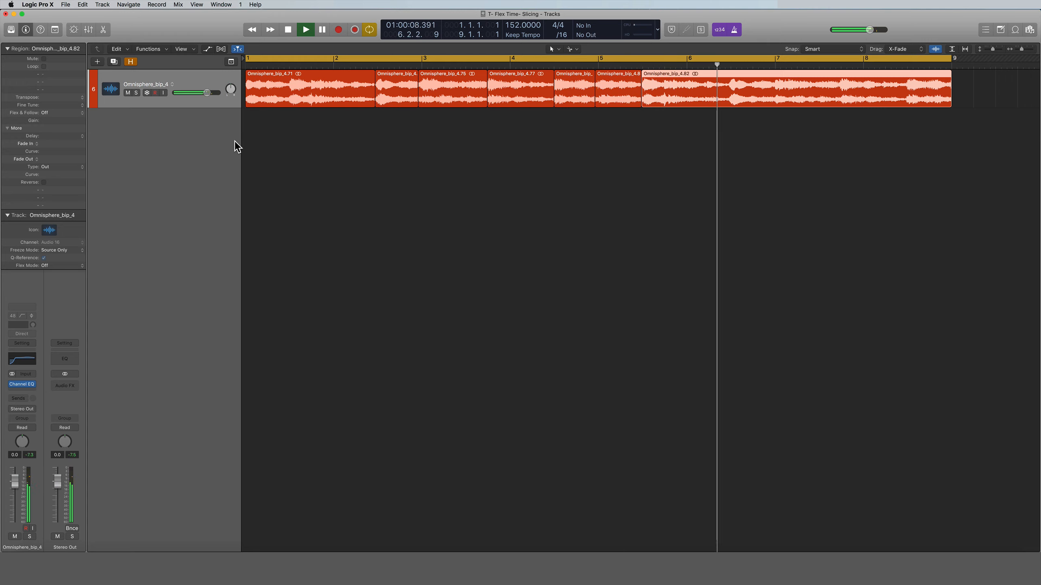
key("super+t")
key("super+t")
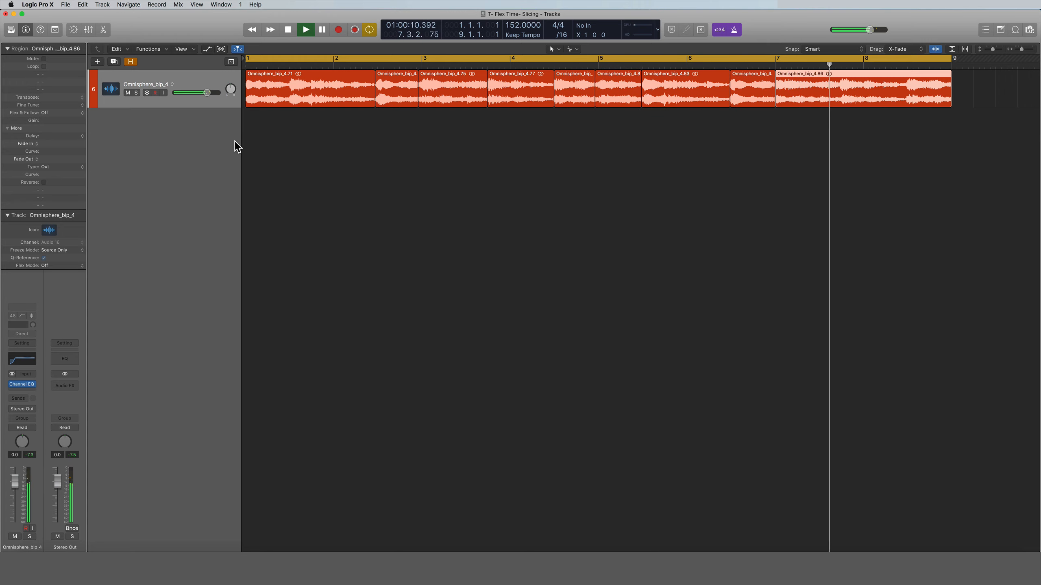
key("super+t")
key("super+t")
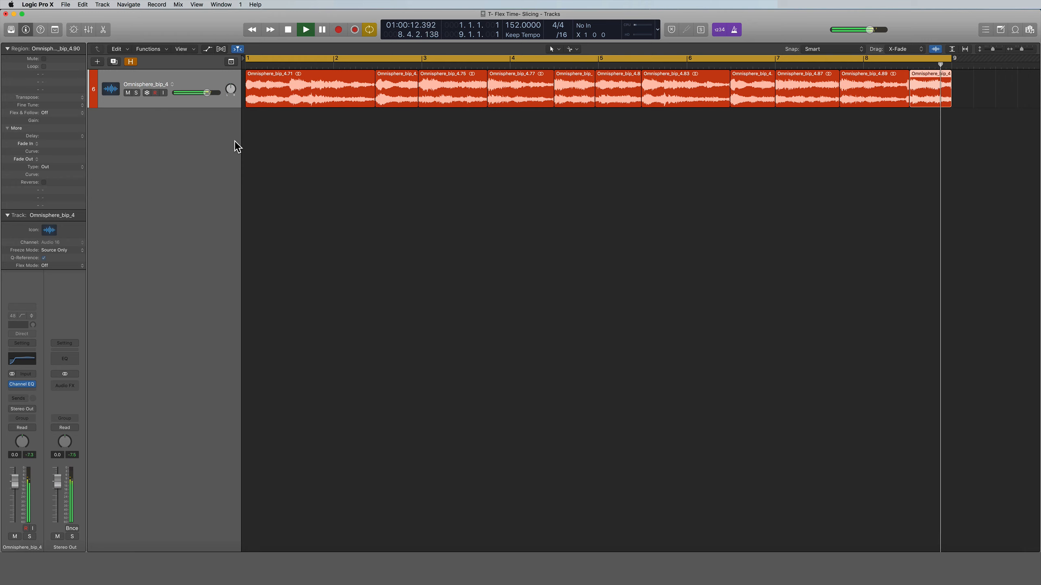
key("space")
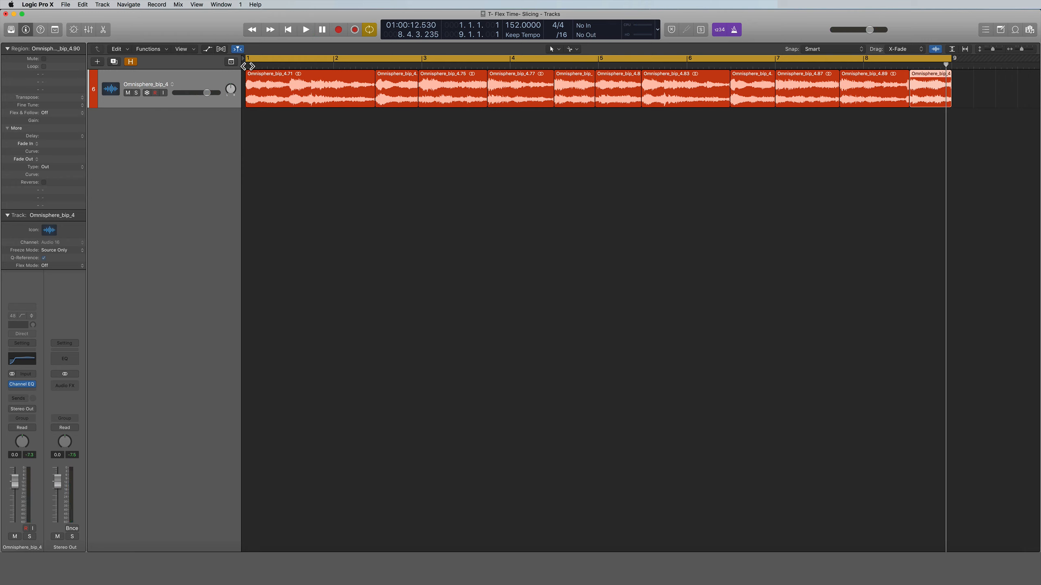
Step: Play the beginning of the sliced track from bar 1 twice to audition it, stopping playback each time
key("space")
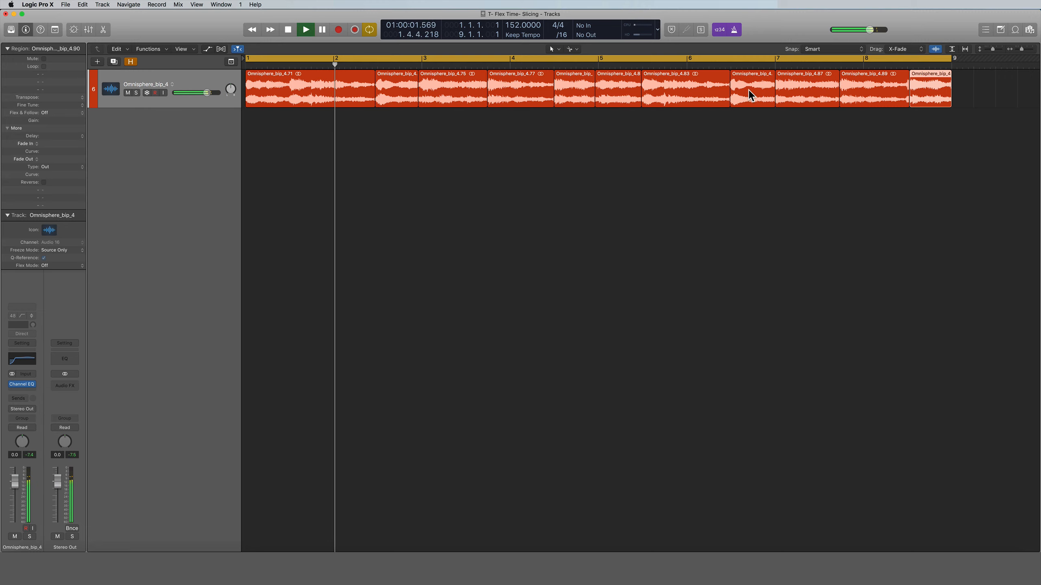
key("space")
key("space")
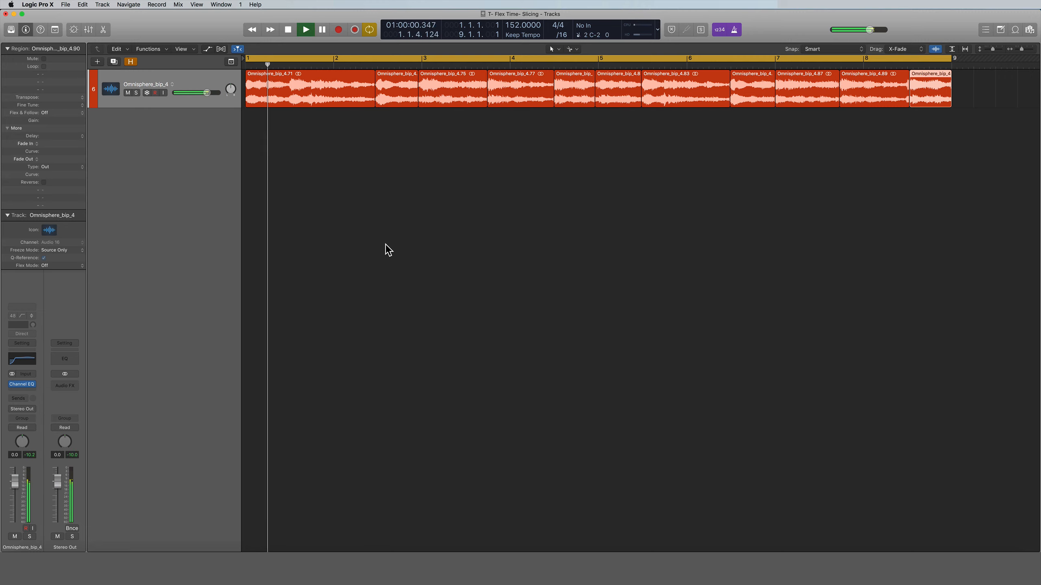
key("space")
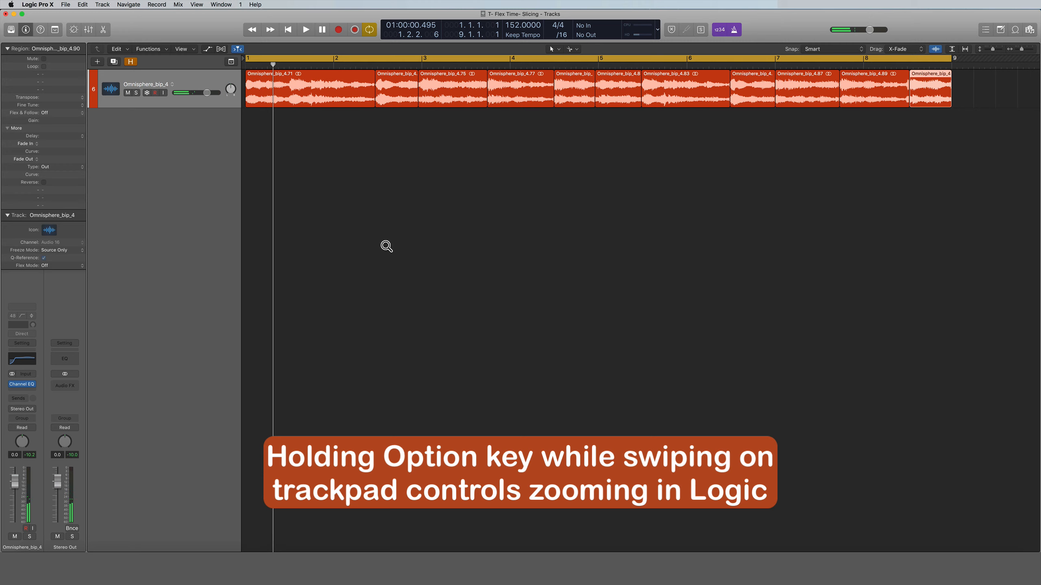
Step: Shift the boundary between two adjacent slices slightly later, closer to the transient that follows it
scroll(386, 246, "down", 3)
scroll(386, 246, "up", 10)
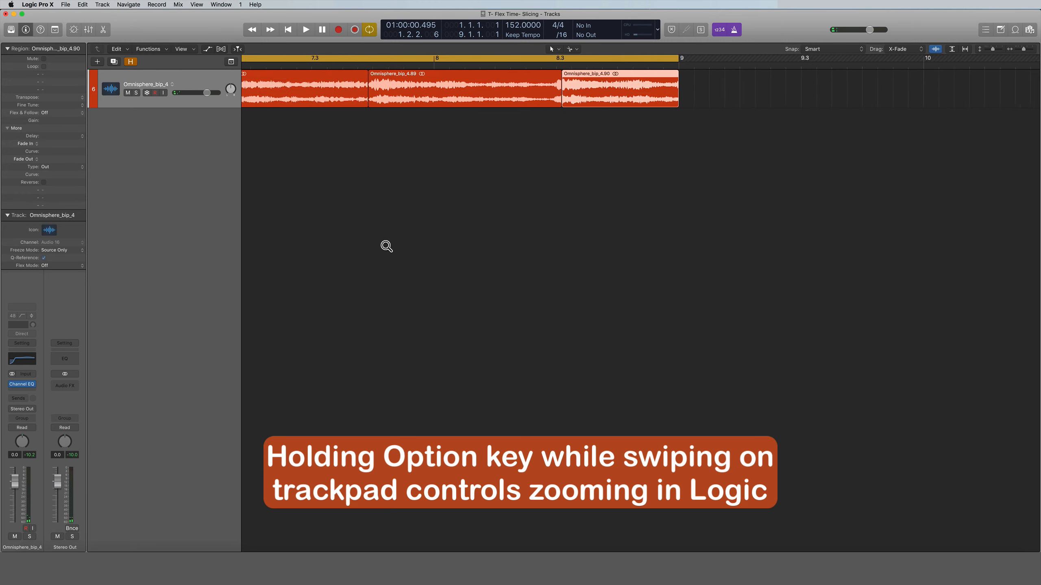
scroll(387, 246, "left", 15)
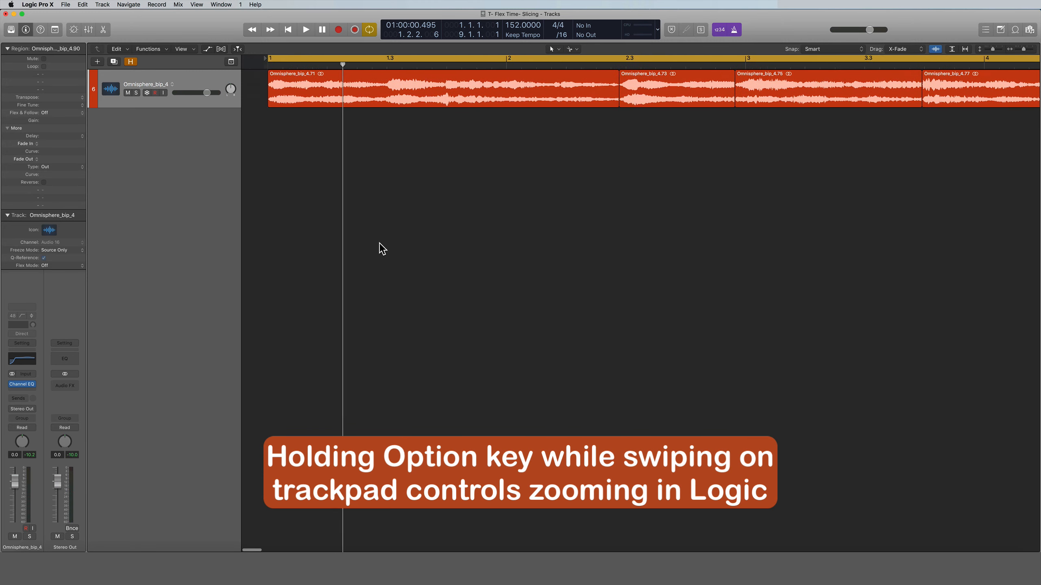
scroll(364, 161, "right", 1)
scroll(364, 161, "up", 10)
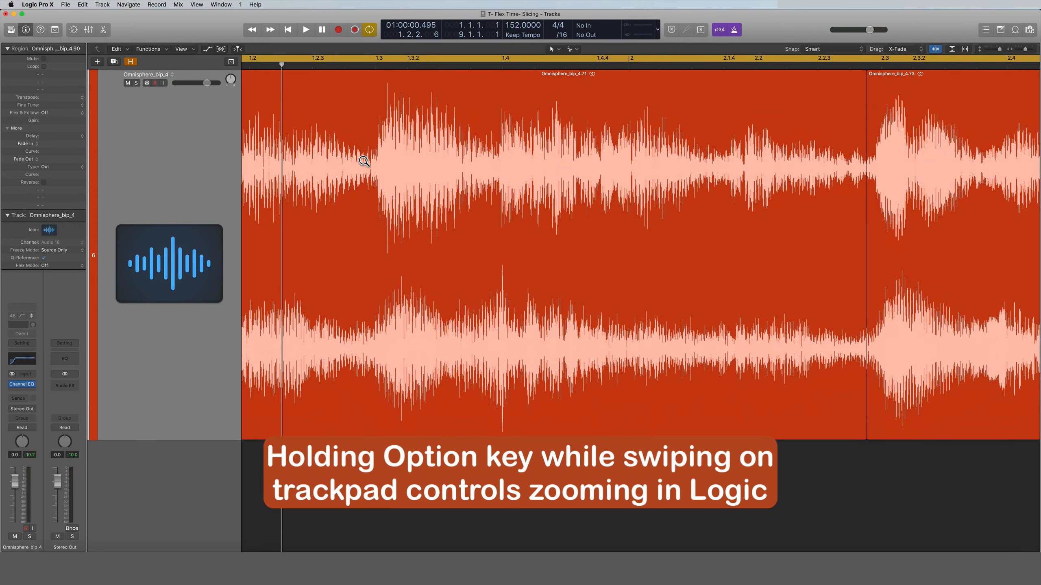
scroll(363, 161, "down", 2)
scroll(566, 174, "right", 10)
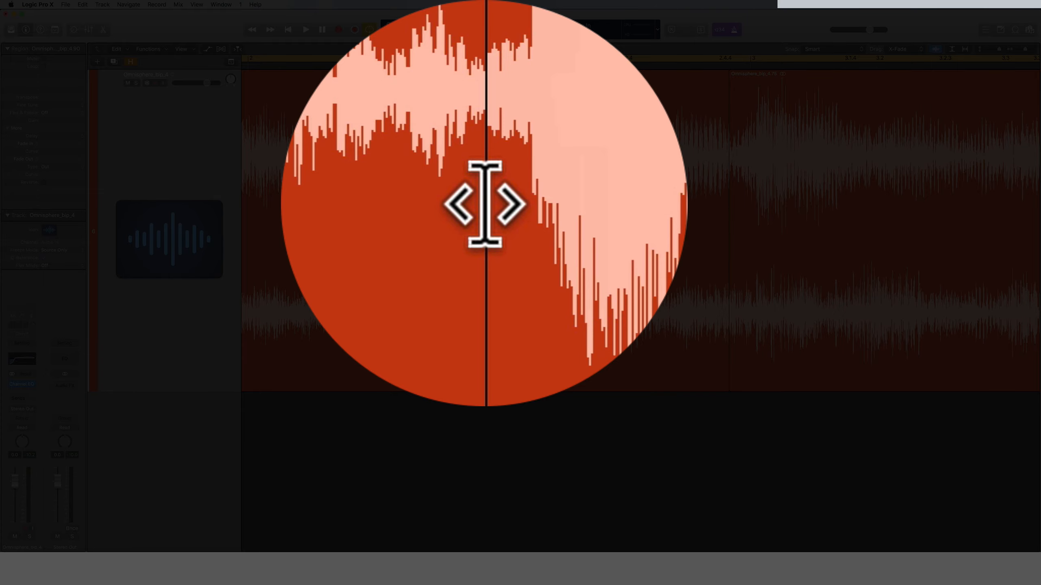
left_click_drag(485, 204, 494, 182)
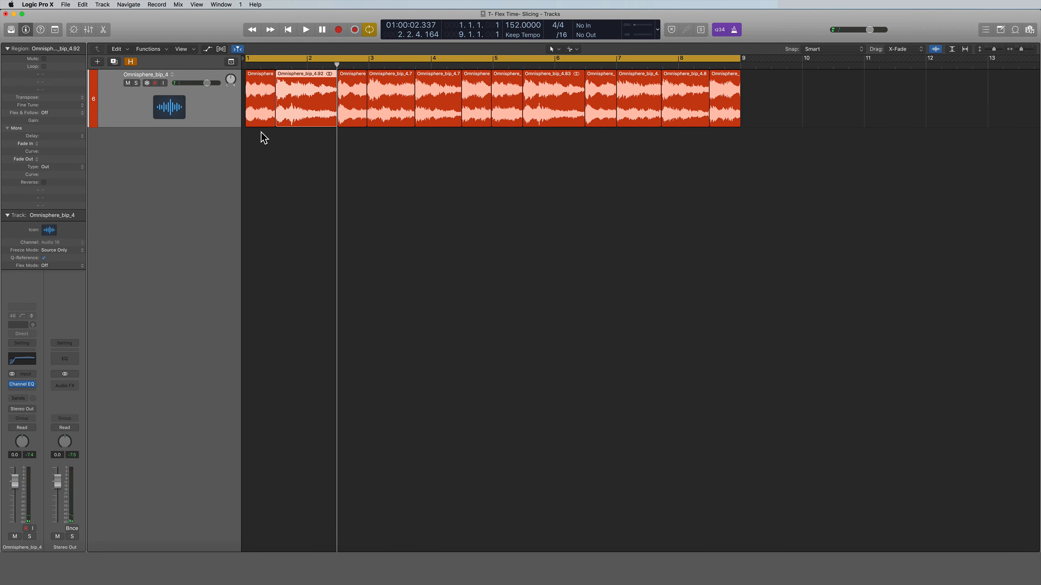
Step: Convert all slices on the track to a new sampler track from regions, naming the EXS instrument "Tutorial 1" with trigger notes C1 to C5
left_click_drag(261, 132, 743, 105)
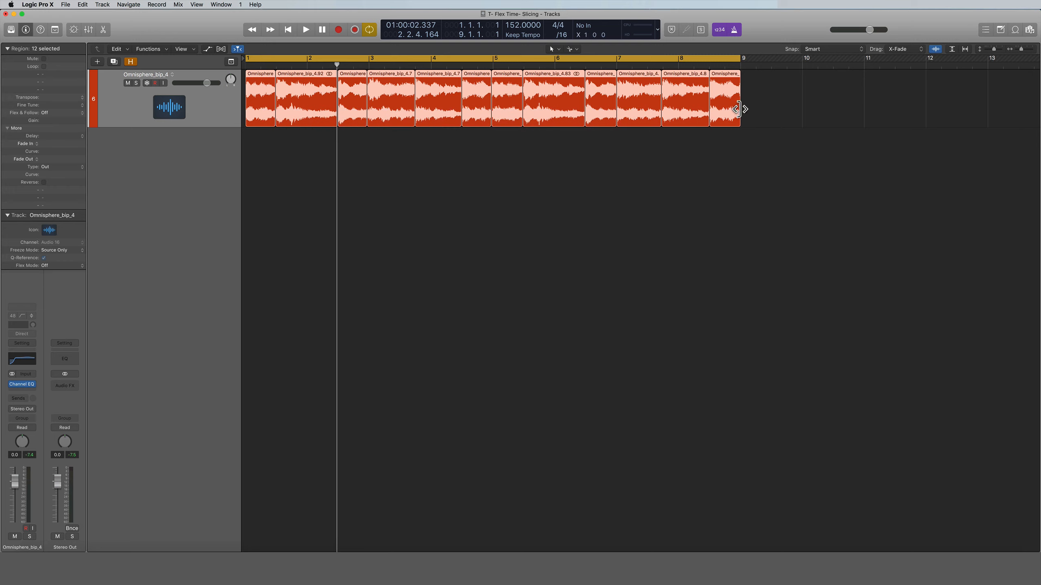
left_click(369, 184)
left_click(220, 103)
right_click(318, 102)
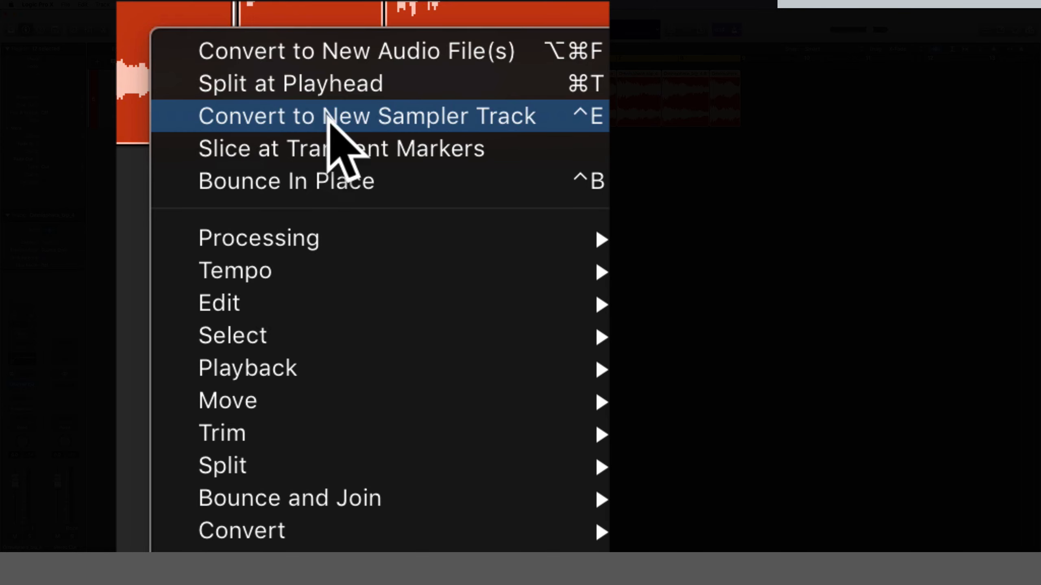
left_click(327, 116)
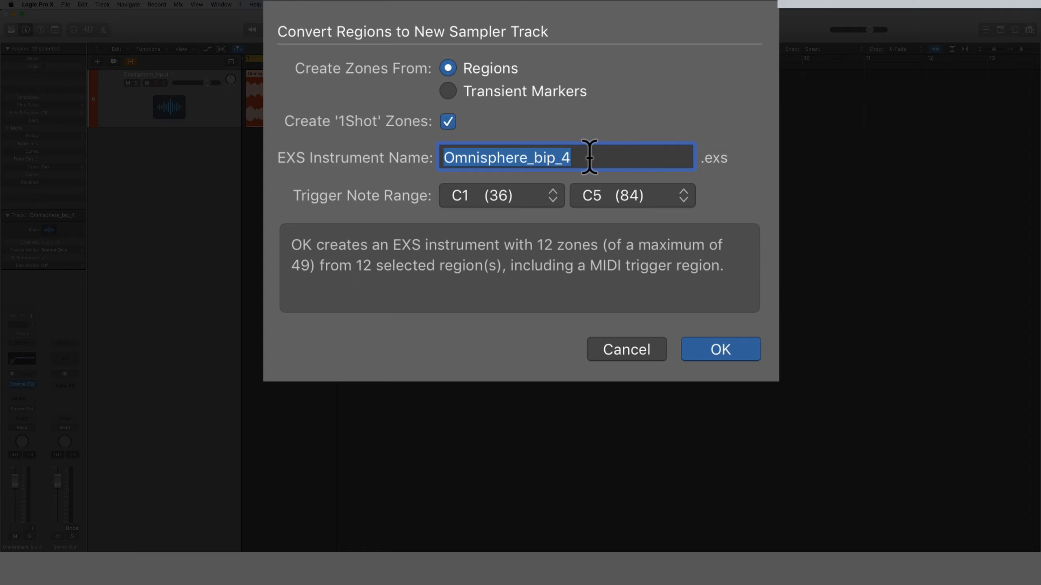
type("T")
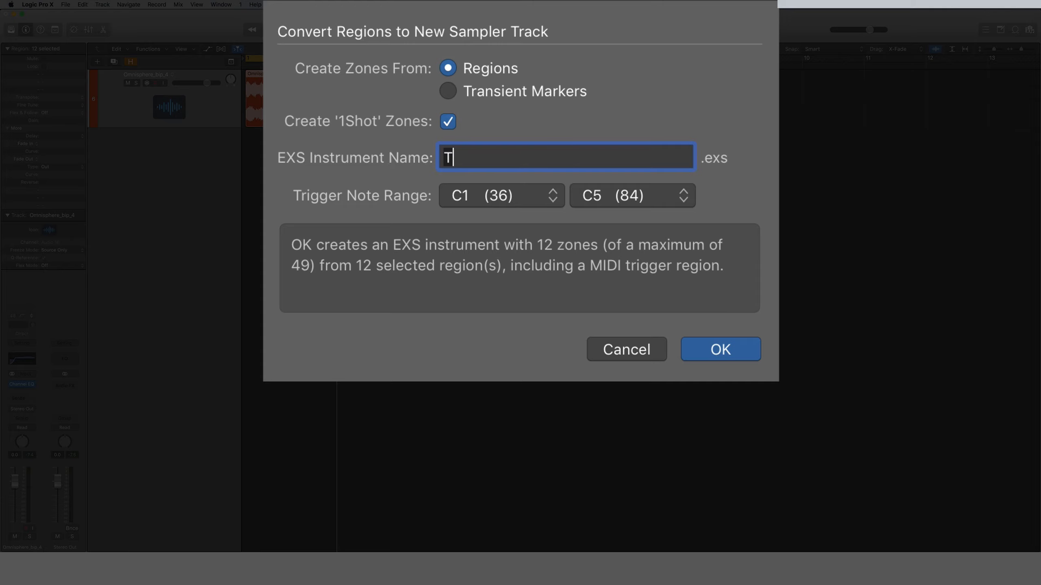
type("utorial")
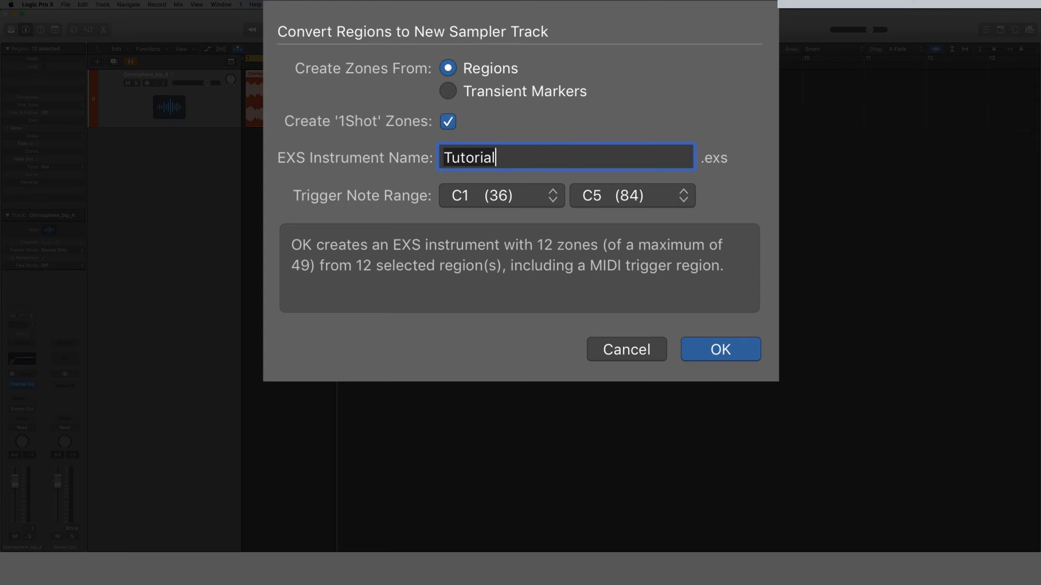
type(" 1")
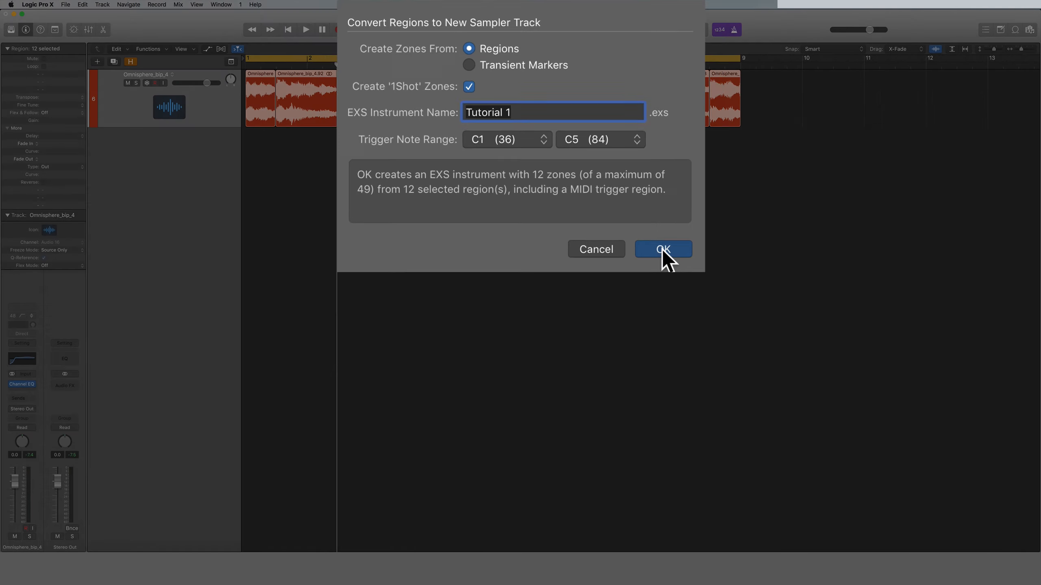
left_click(721, 350)
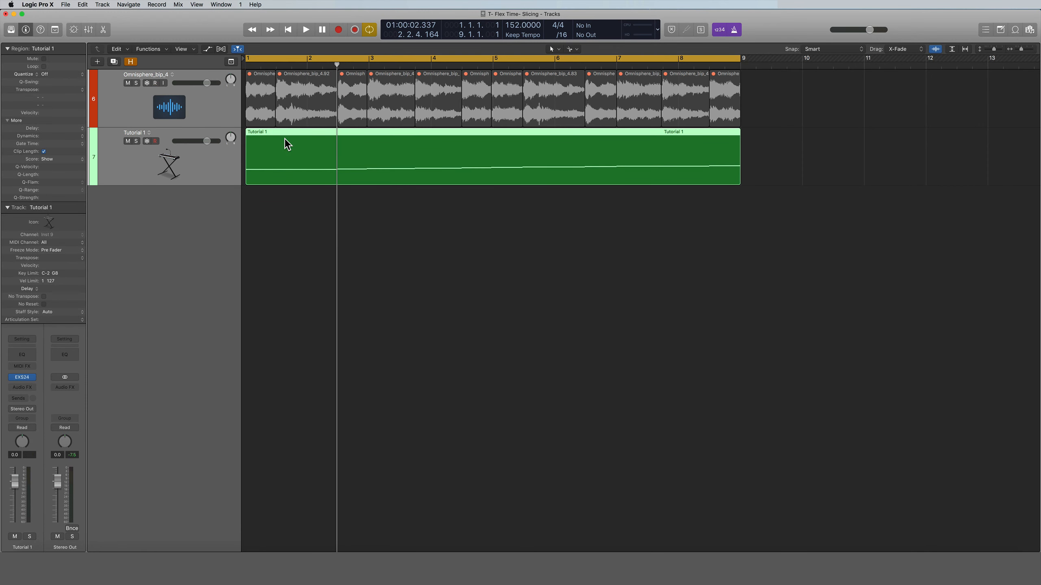
Step: Open the Tutorial 1 MIDI trigger region in the Piano Roll to inspect its notes, then delete the region
double_click(375, 157)
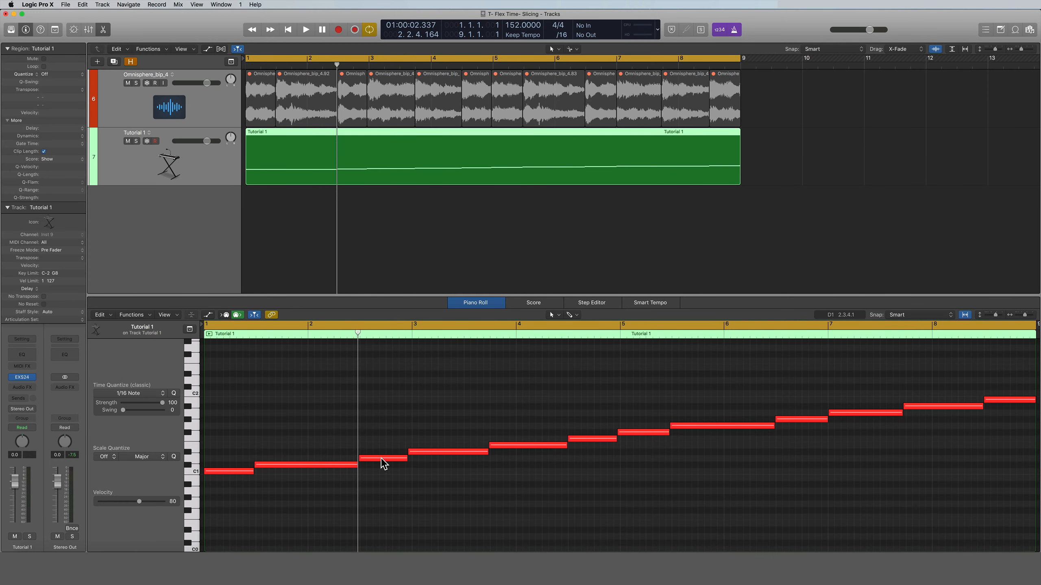
left_click(371, 143)
key("BackSpace")
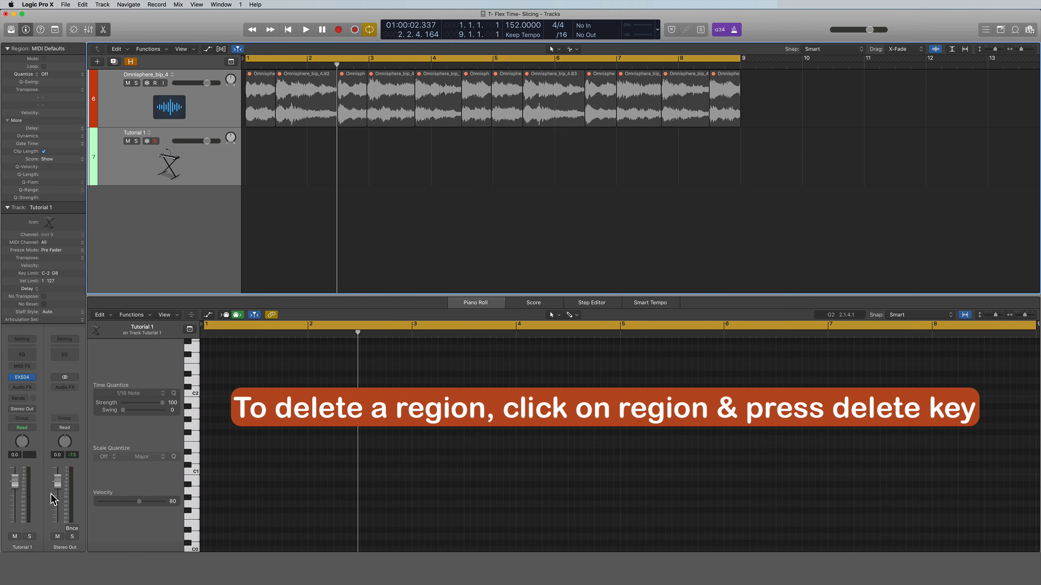
Step: Show the on-screen piano keyboard enlarged to span C1 to C5 and play a few slices
key("super+k")
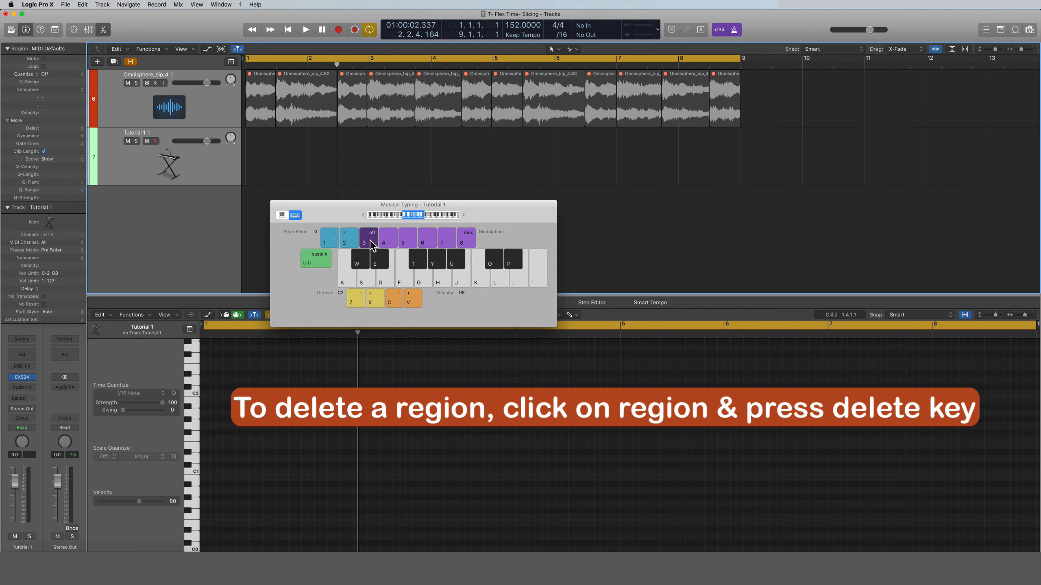
left_click(283, 214)
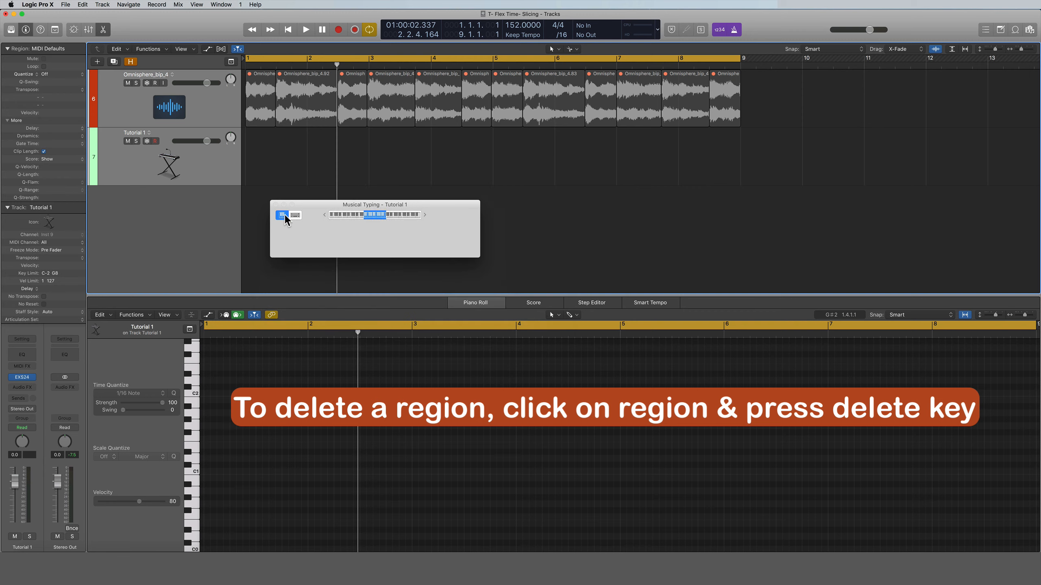
left_click_drag(466, 241, 940, 323)
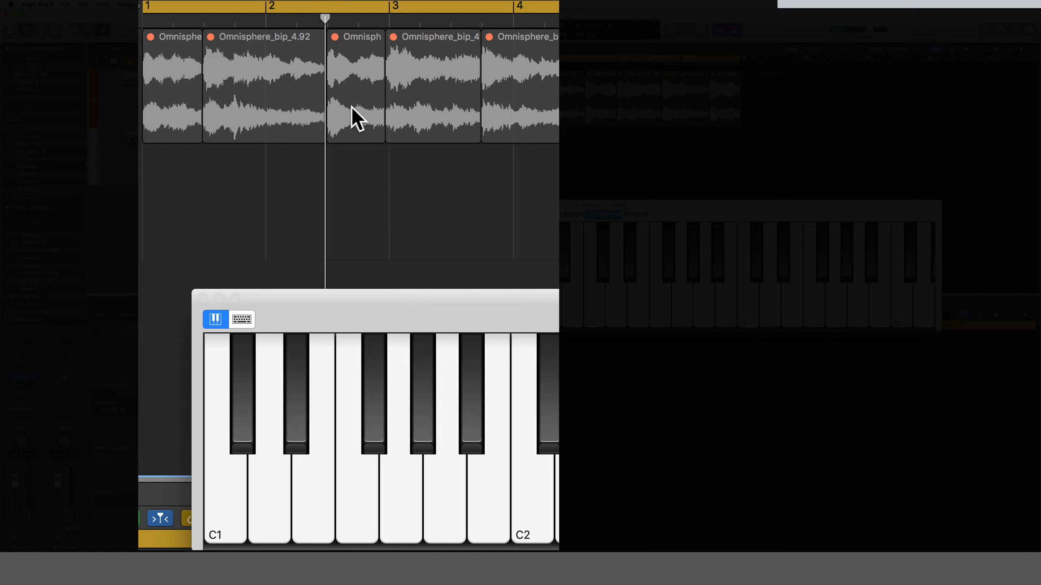
key("s")
key("g")
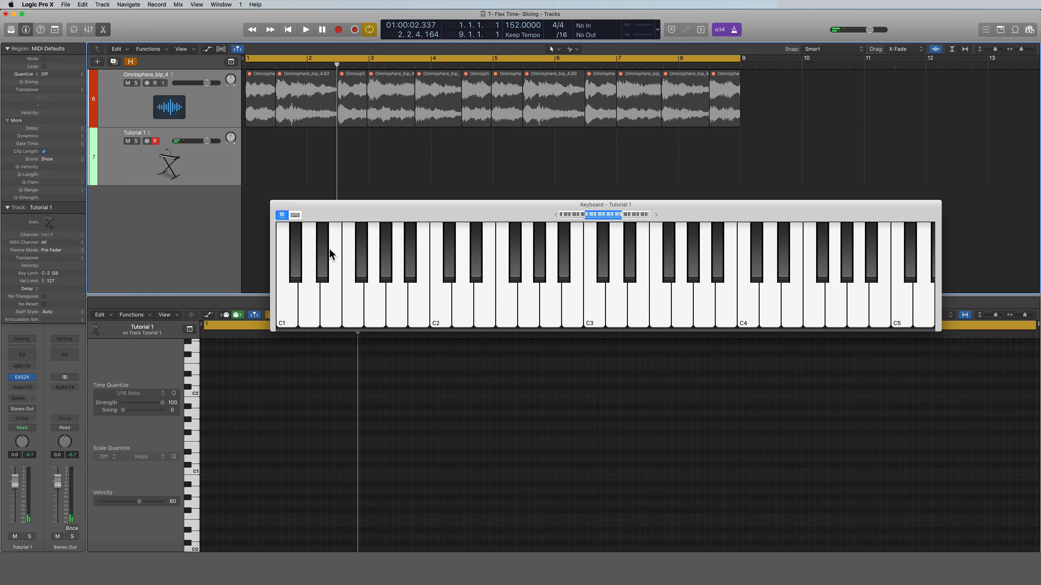
Step: Open the EXS24 sampler on the Tutorial 1 track and raise the lower Level via Vel handle to full
left_click(196, 157)
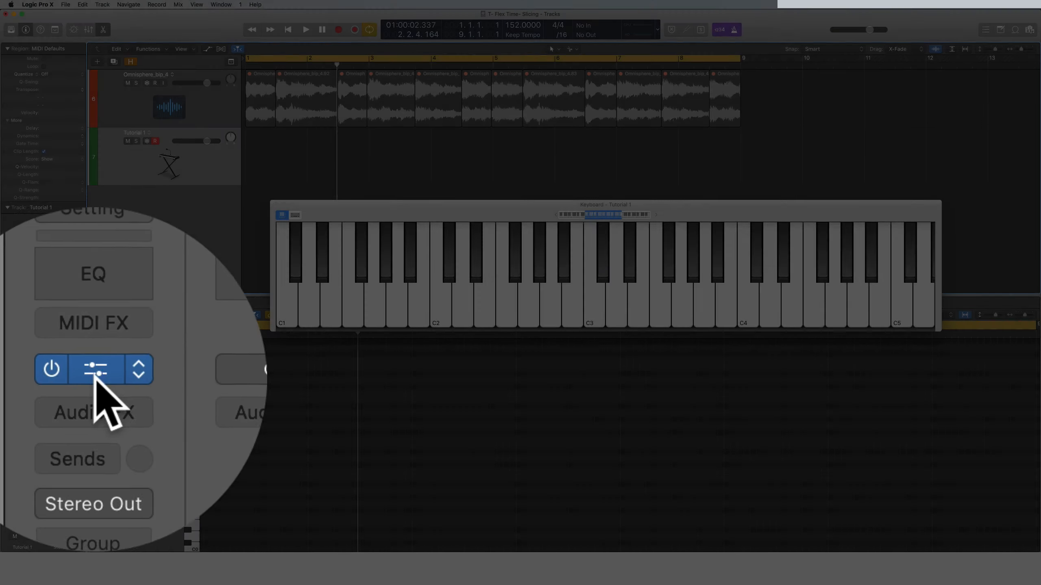
left_click(24, 377)
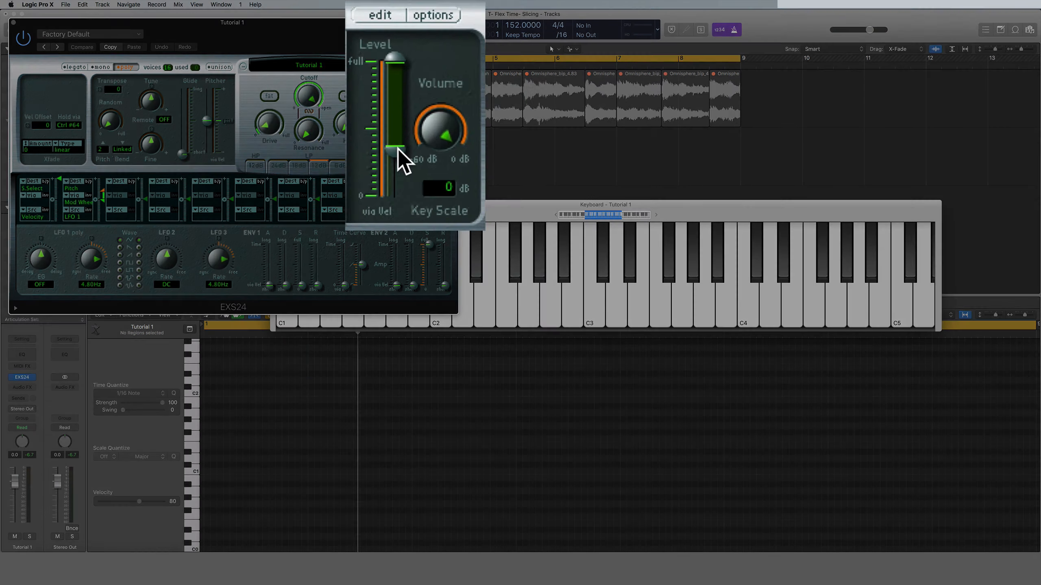
mouse_move(407, 136)
left_mouse_down()
mouse_move(404, 92)
mouse_move(404, 131)
left_mouse_up()
left_click_drag(371, 262, 366, 42)
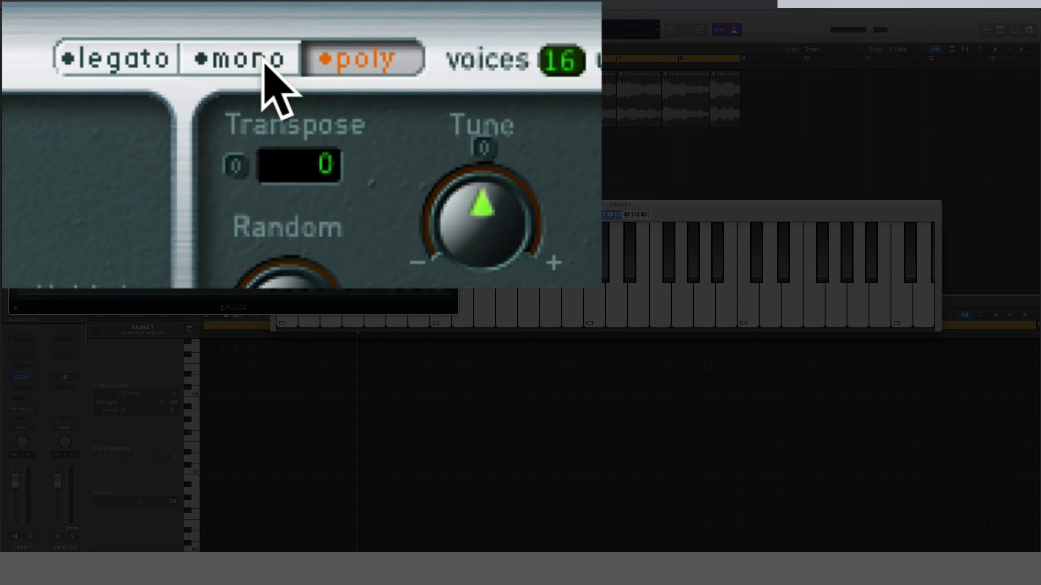
Step: Compare the EXS24's mono and poly voice modes and leave it set to mono
left_click(102, 67)
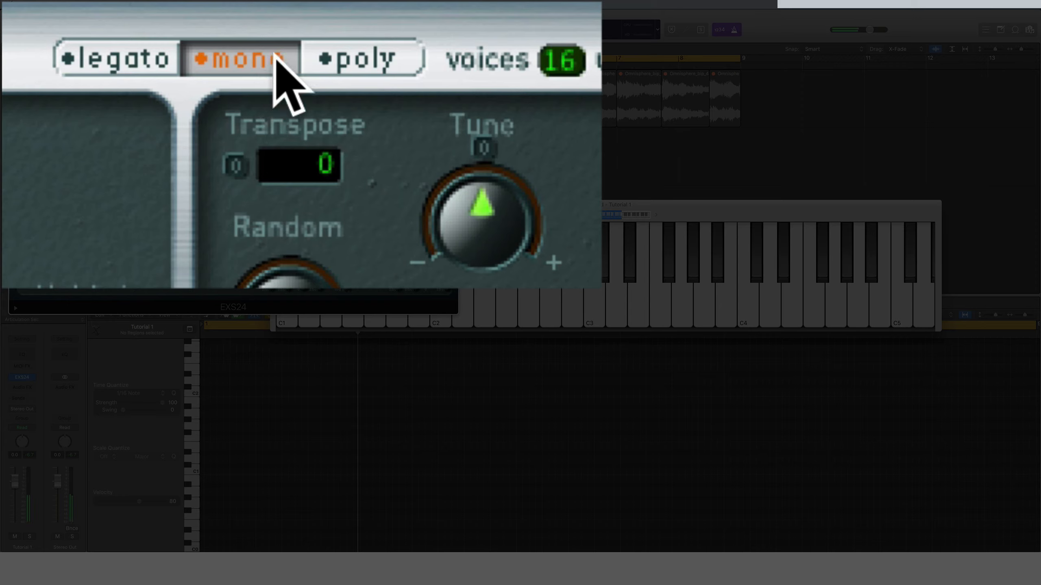
left_click(346, 45)
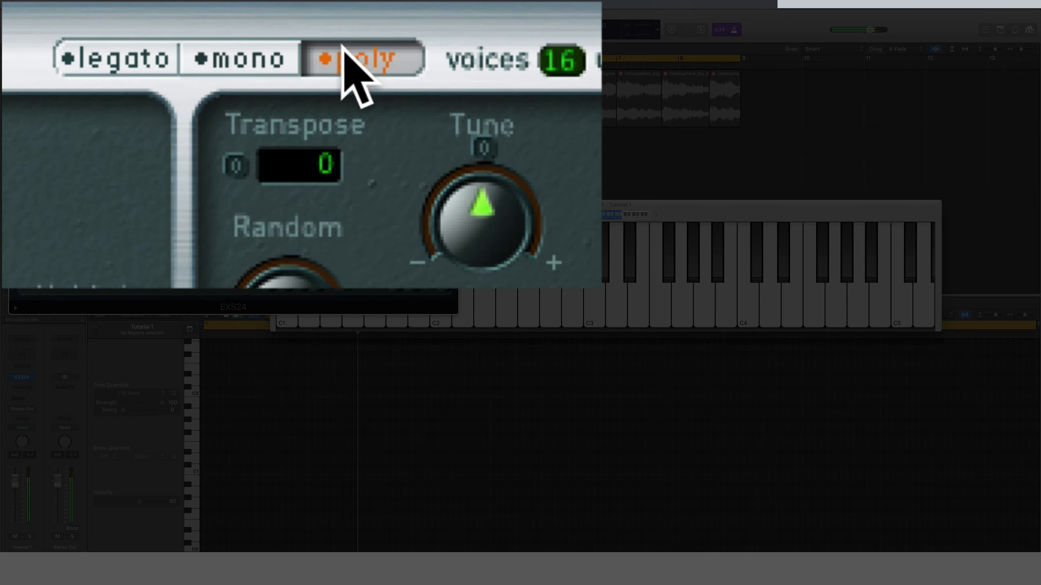
left_click(251, 63)
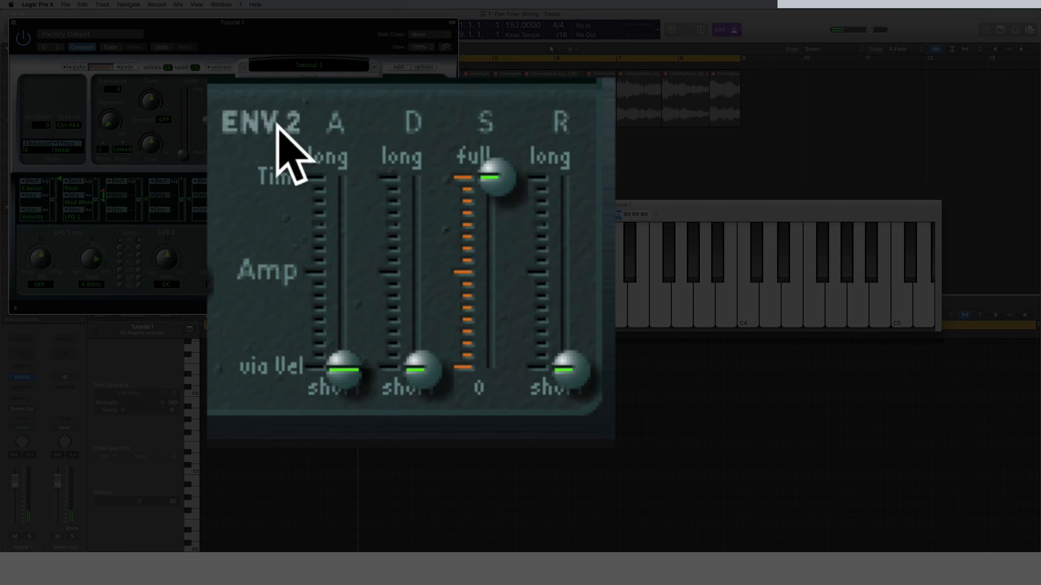
Step: Lengthen the ENV 2 attack slightly, then close the EXS24 and on-screen keyboard windows
left_click(349, 378)
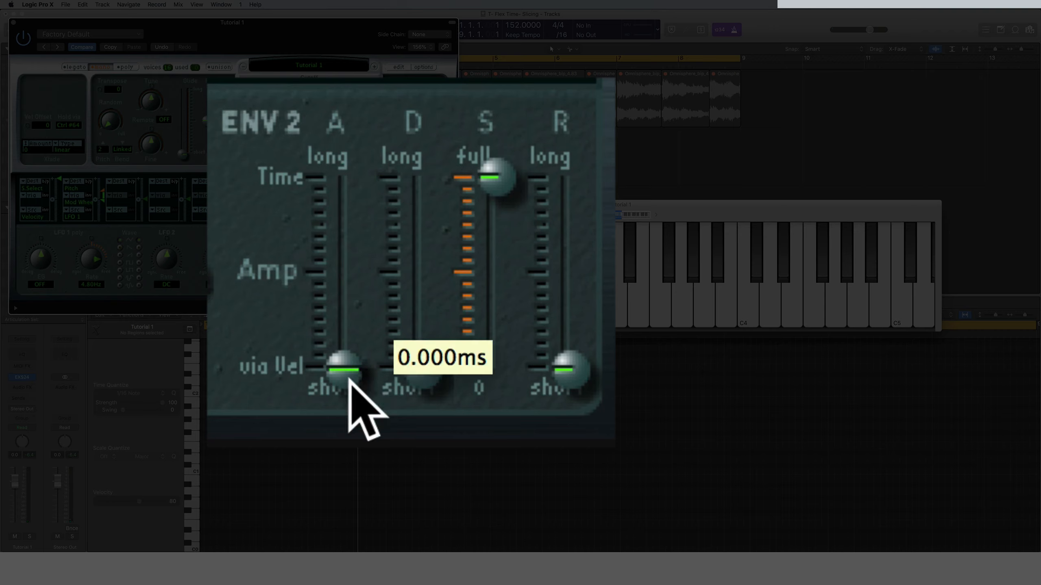
left_click_drag(350, 379, 355, 351)
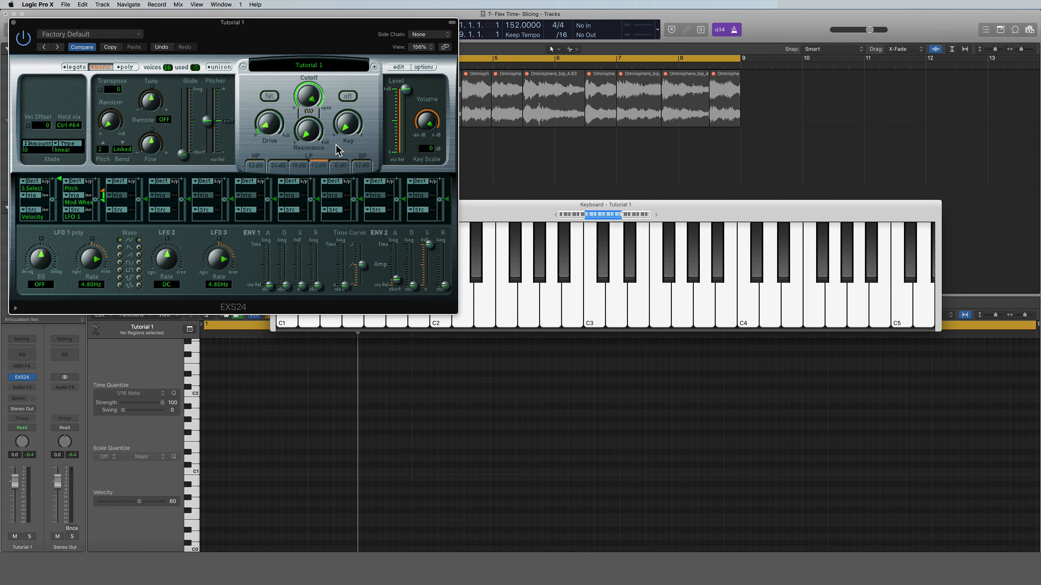
left_click(13, 22)
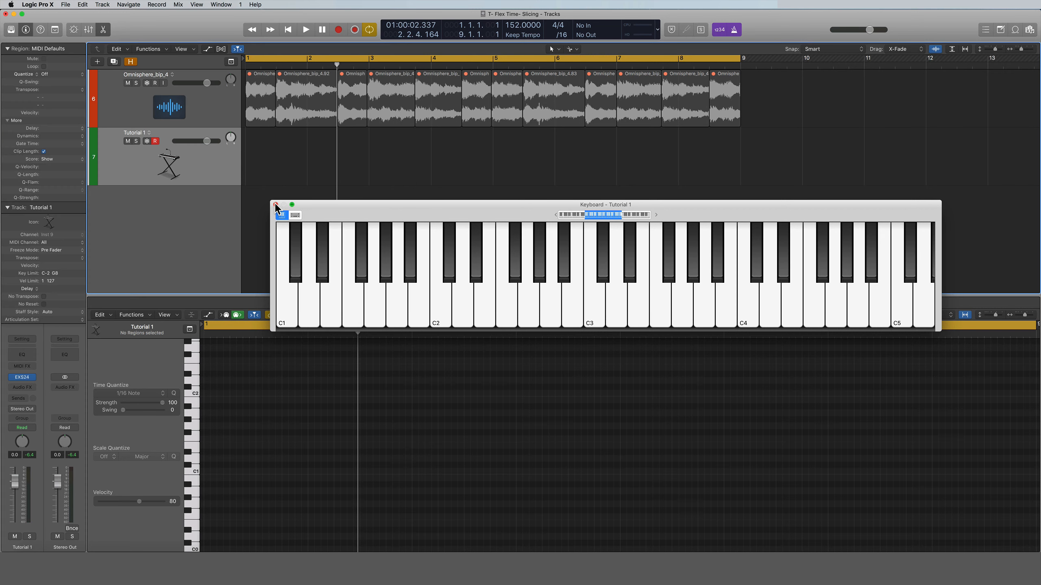
left_click(276, 204)
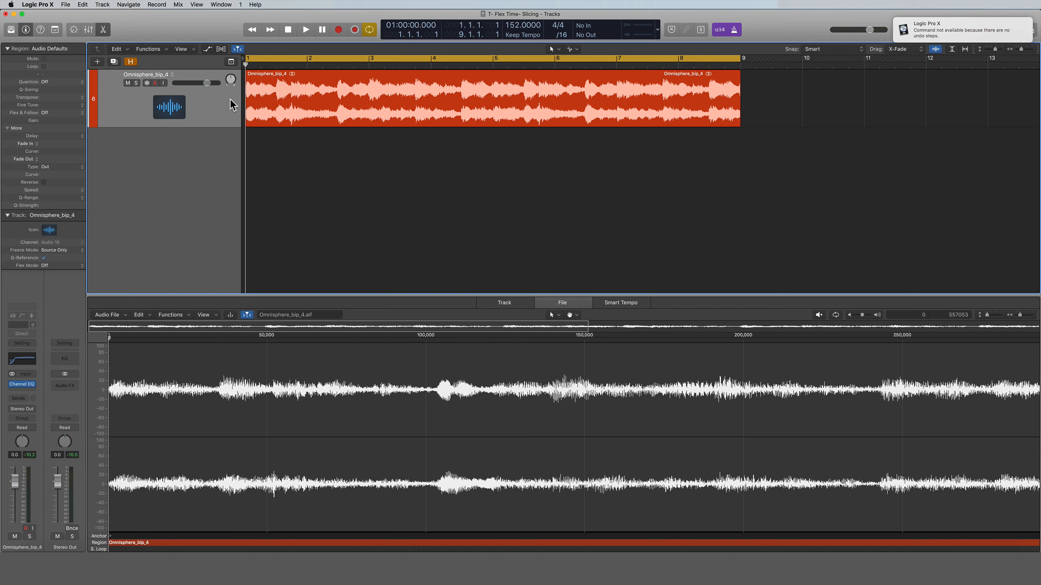
Step: Play the unsliced Omnisphere_bip_4 region from the start, stop it past bar 3, and return the playhead to bar 1
key("space")
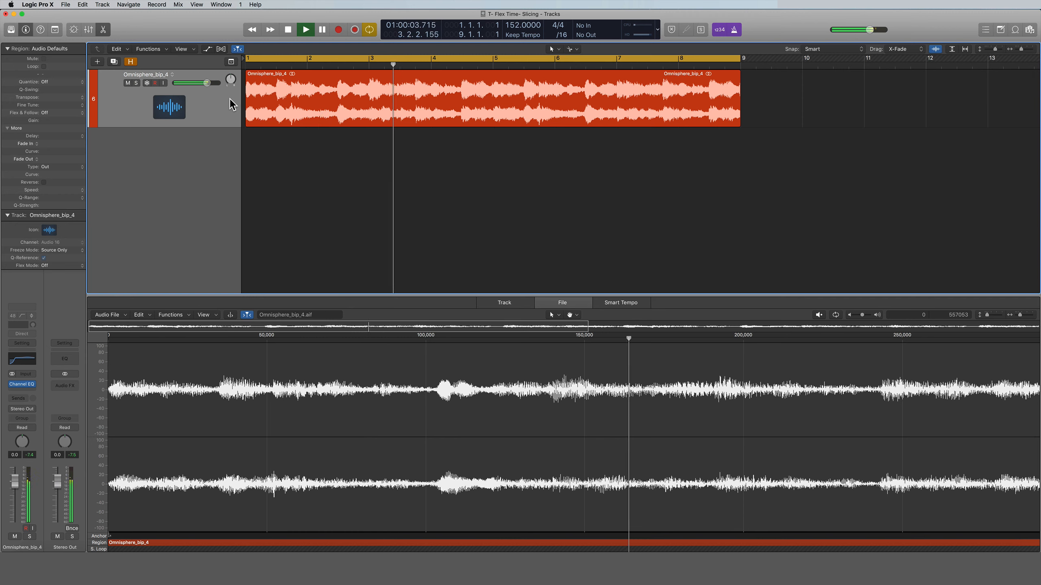
key("space")
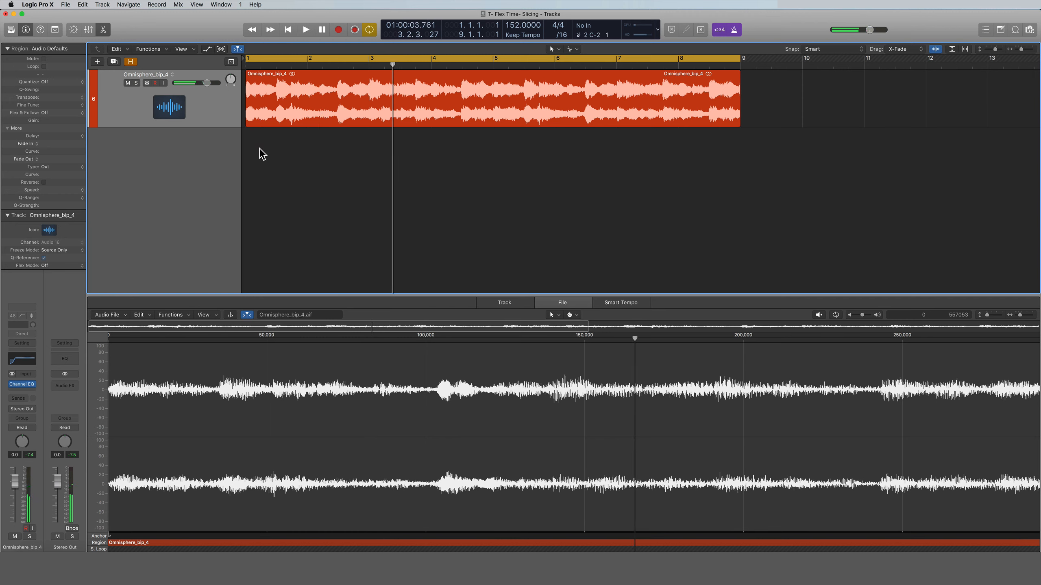
key("Return")
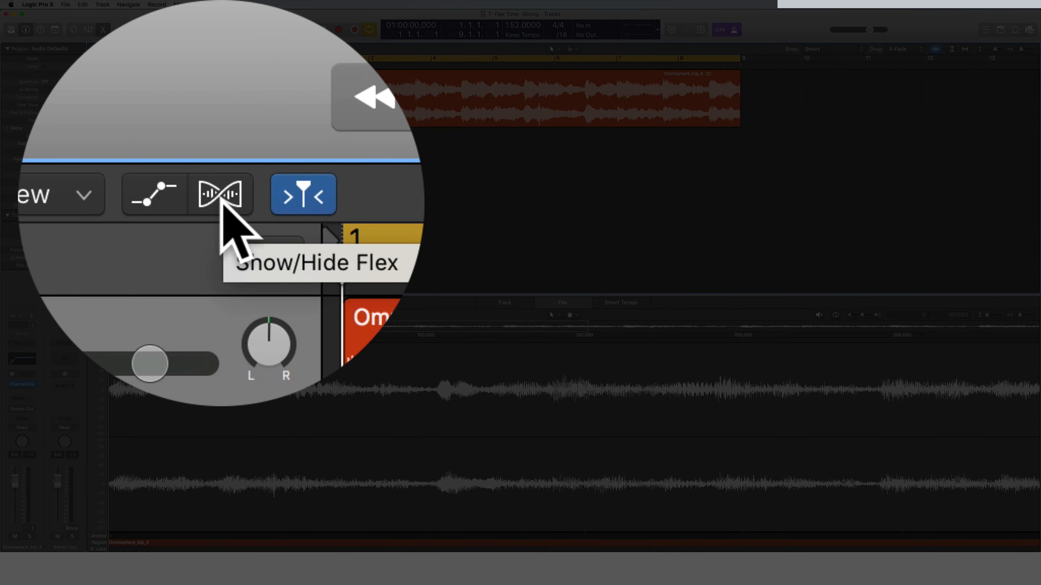
Step: Enable Flex on the Omnisphere_bip_4 track and set its mode to Flex Time - Polyphonic
left_click(221, 198)
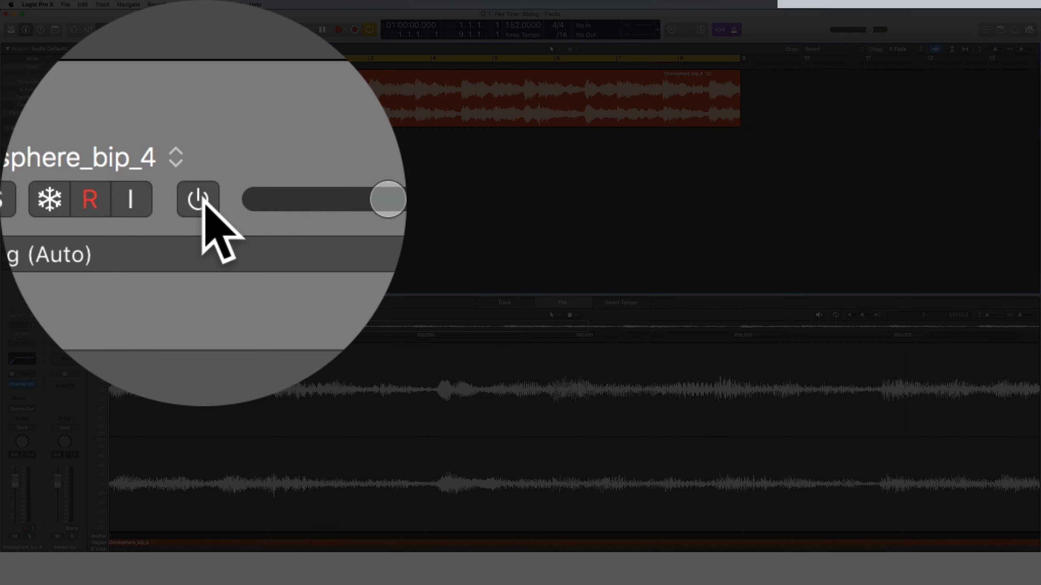
left_click(170, 97)
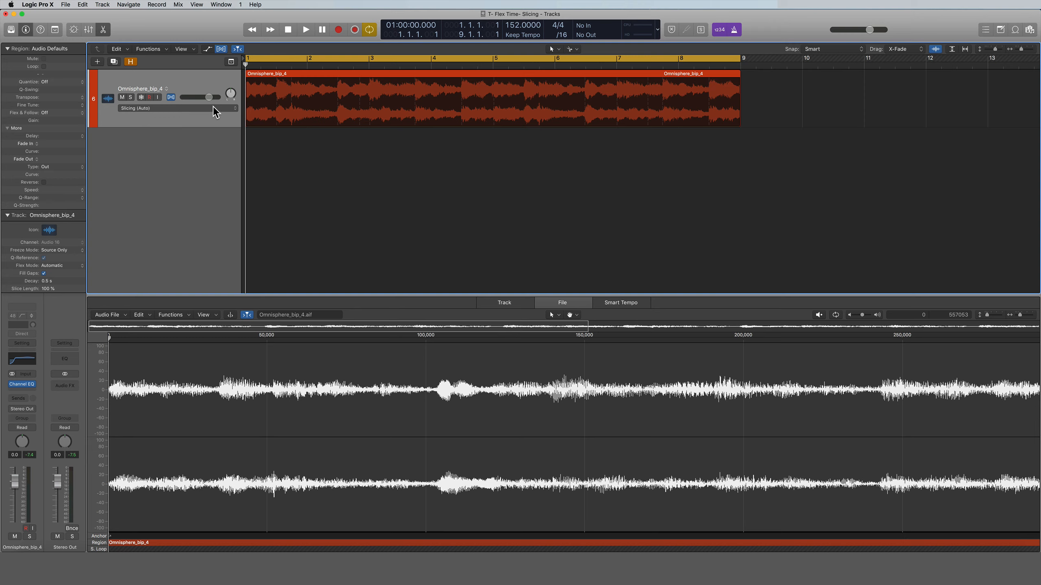
left_click(148, 112)
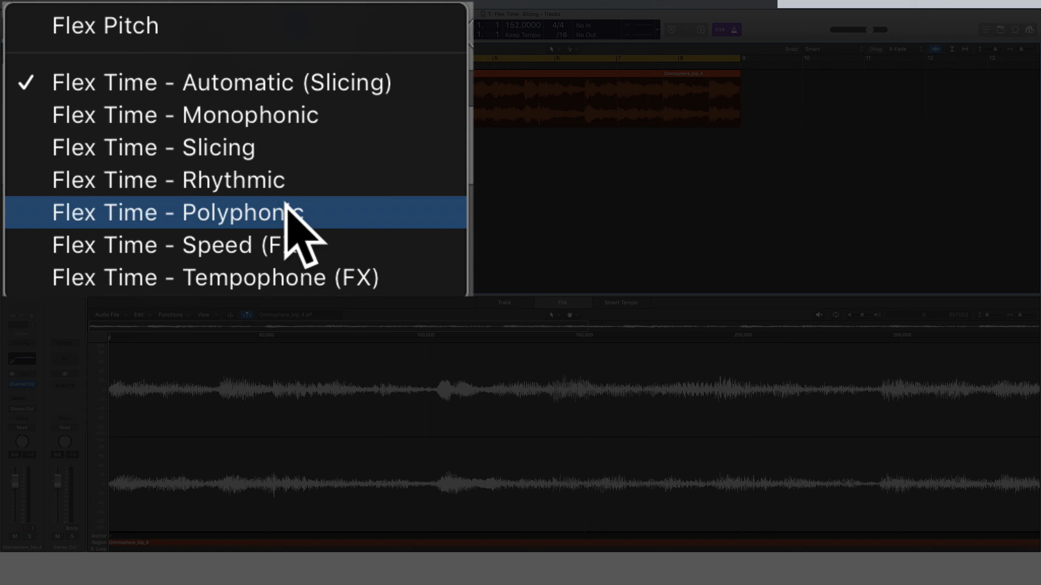
left_click(286, 205)
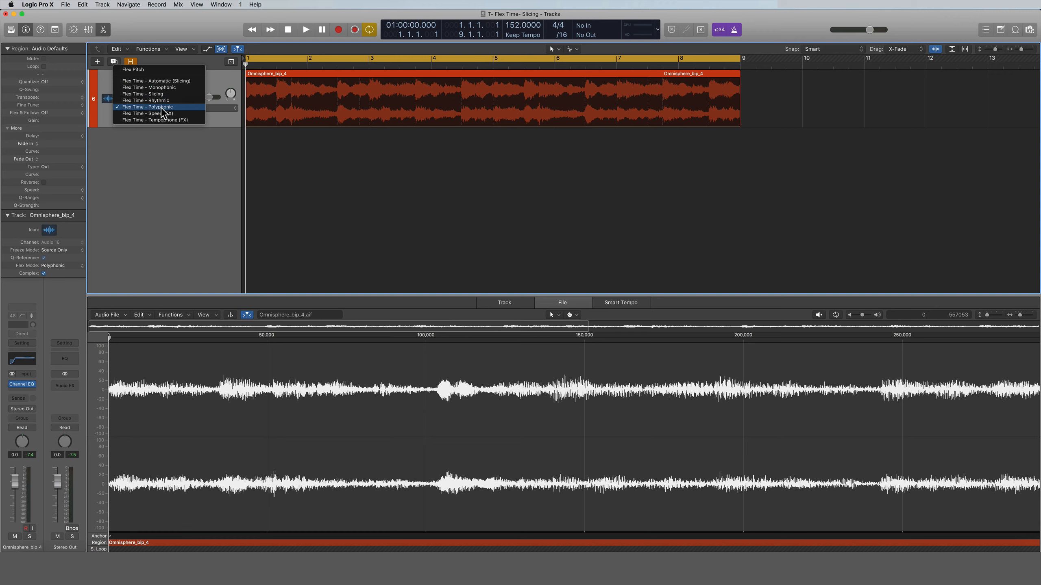
left_click(161, 108)
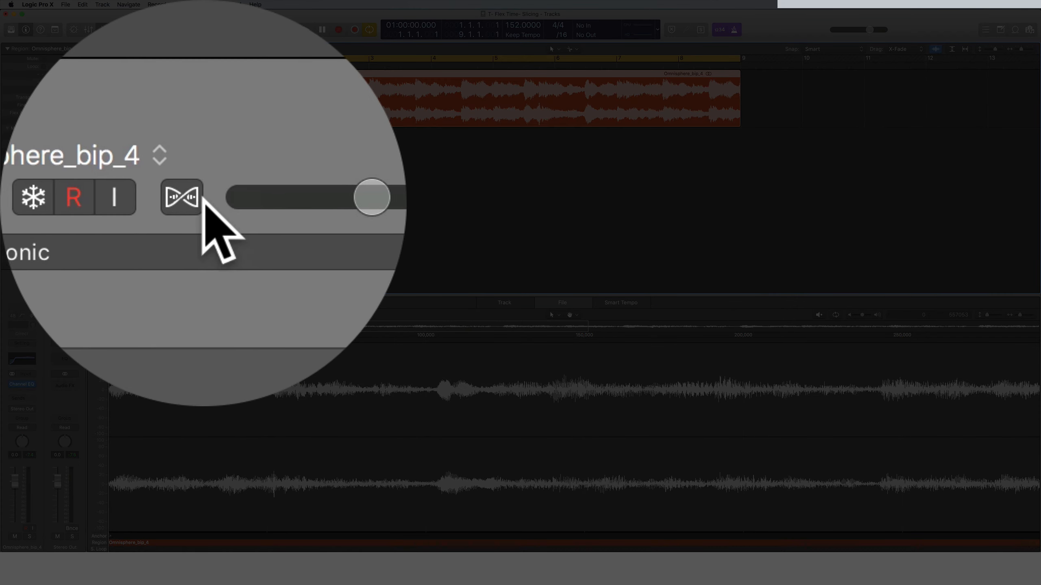
left_click(170, 98)
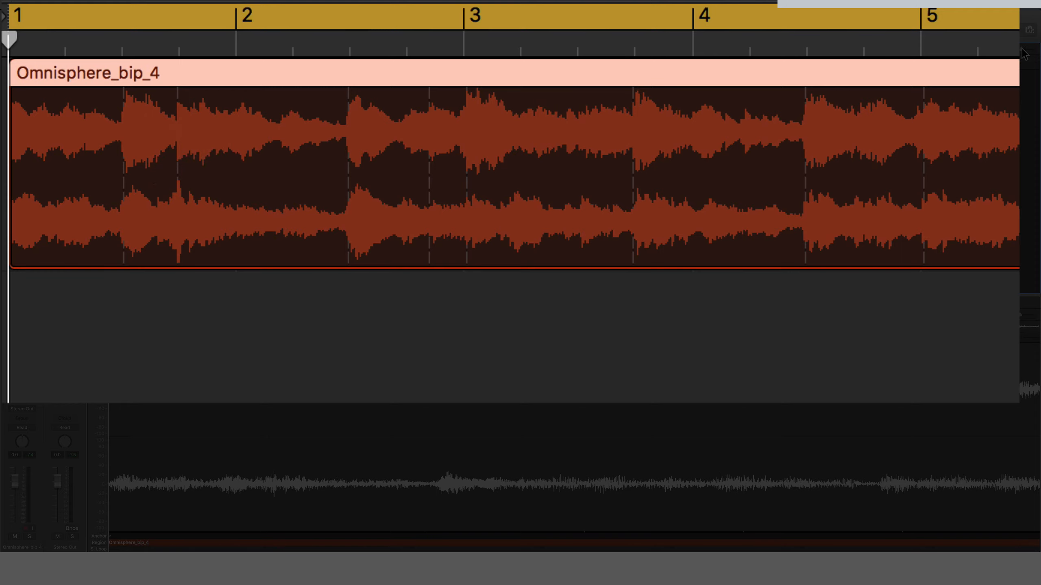
Step: Play the Omnisphere_bip_4 region and compare its transient markers with the audible note attacks
left_click_drag(1021, 48, 1027, 48)
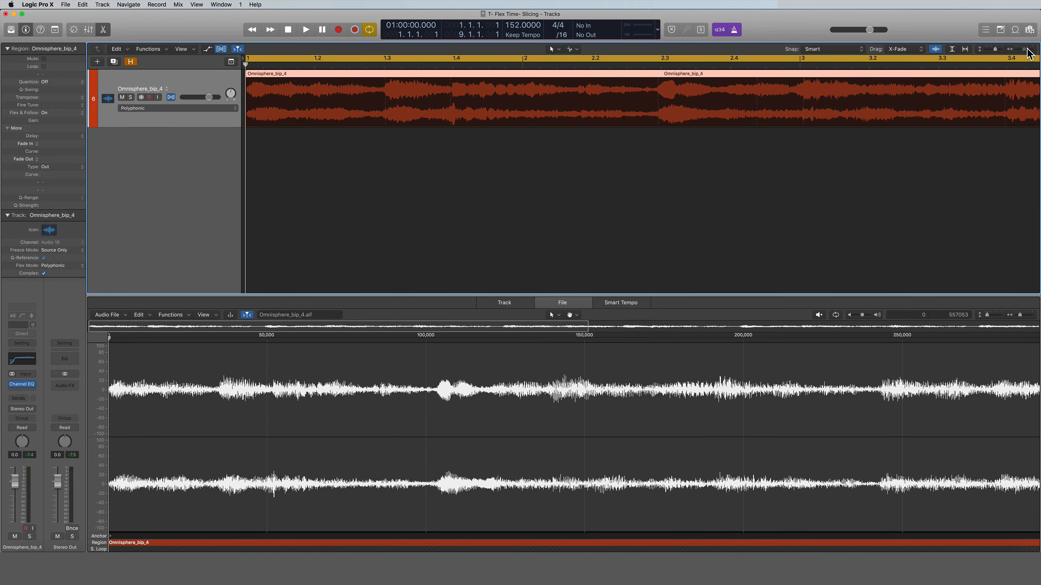
left_click_drag(1027, 50, 1000, 51)
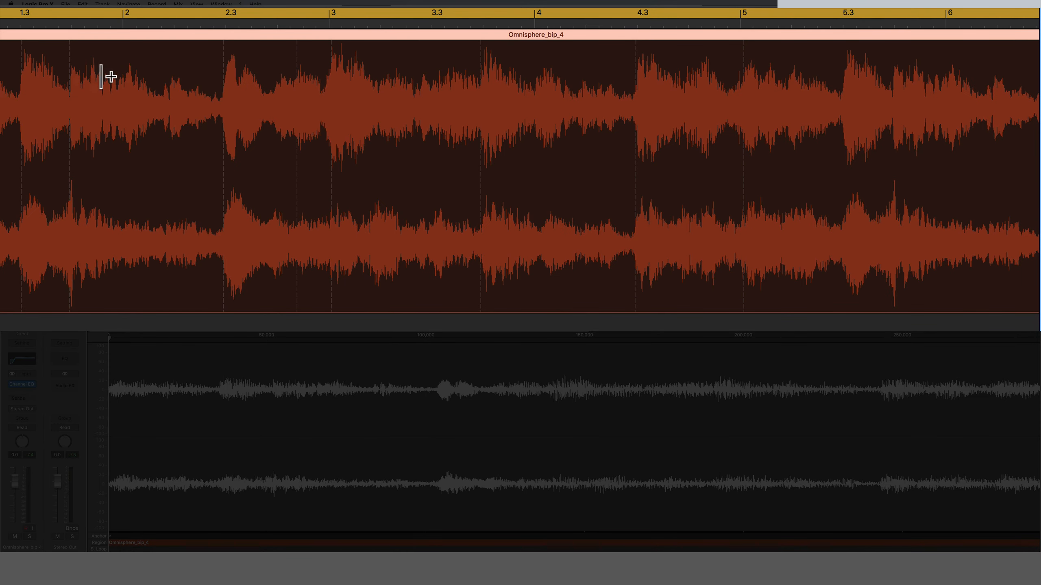
key("space")
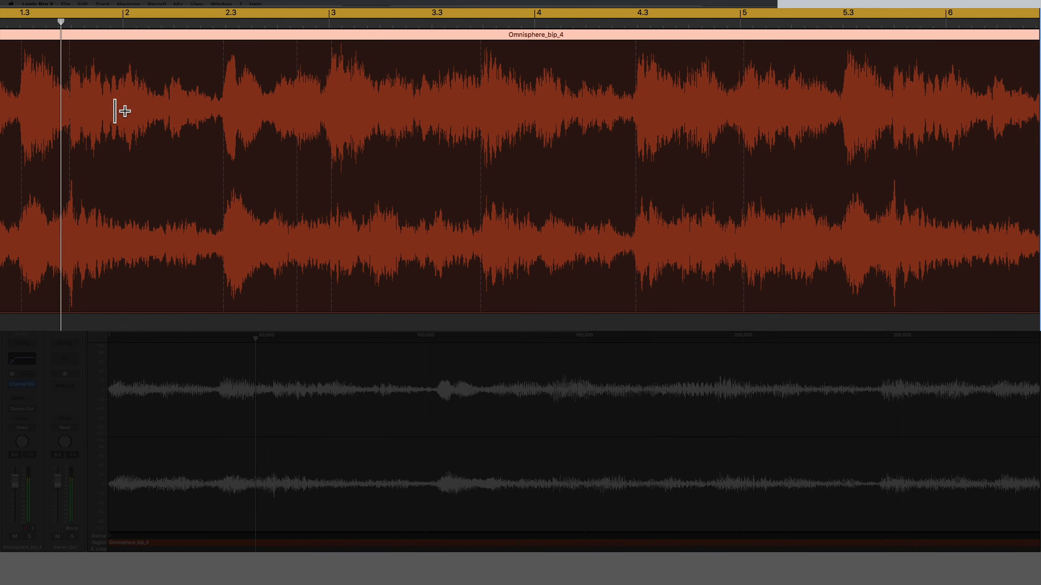
key("space")
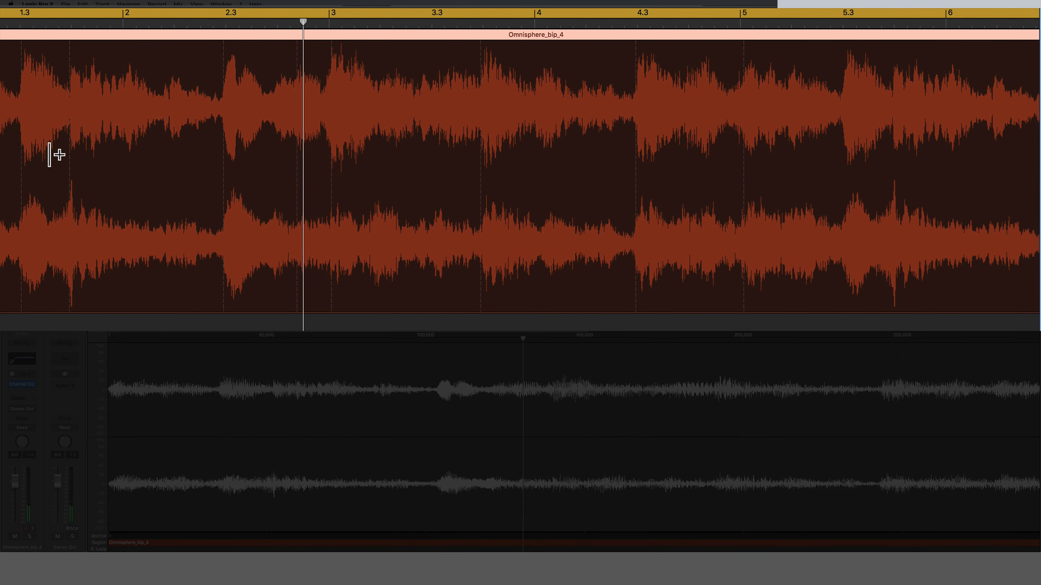
right_click(18, 126)
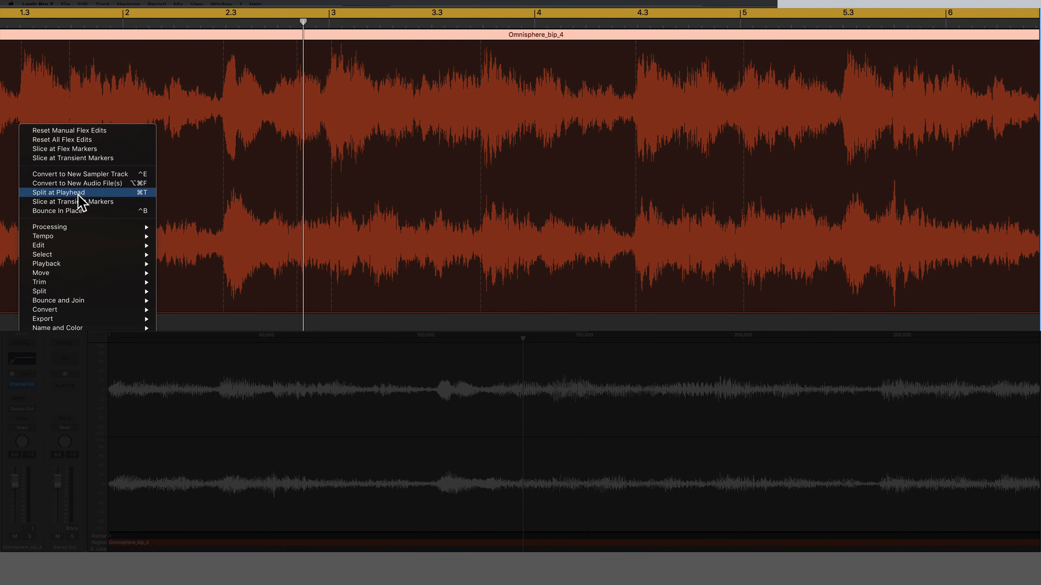
left_click(180, 150)
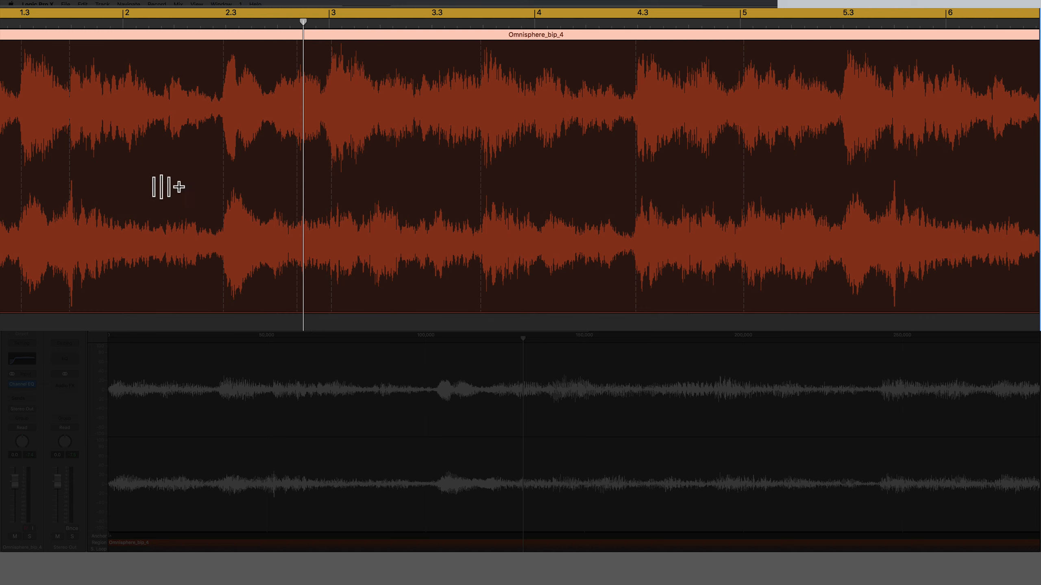
key("space")
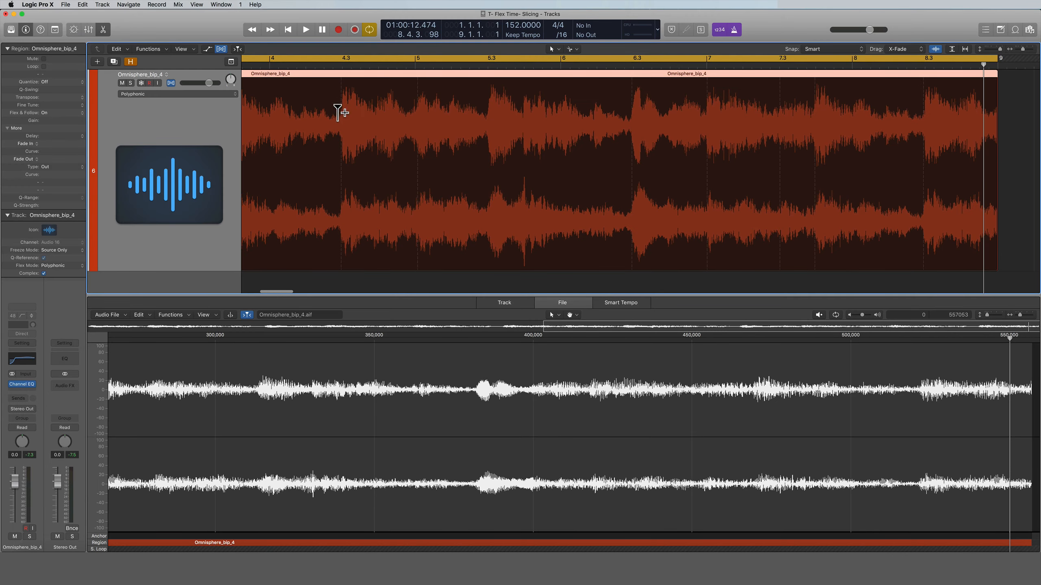
Step: Reopen the audio file editor on Omnisphere_bip_4 and examine the transient markers across the file
scroll(337, 113, "left", 10)
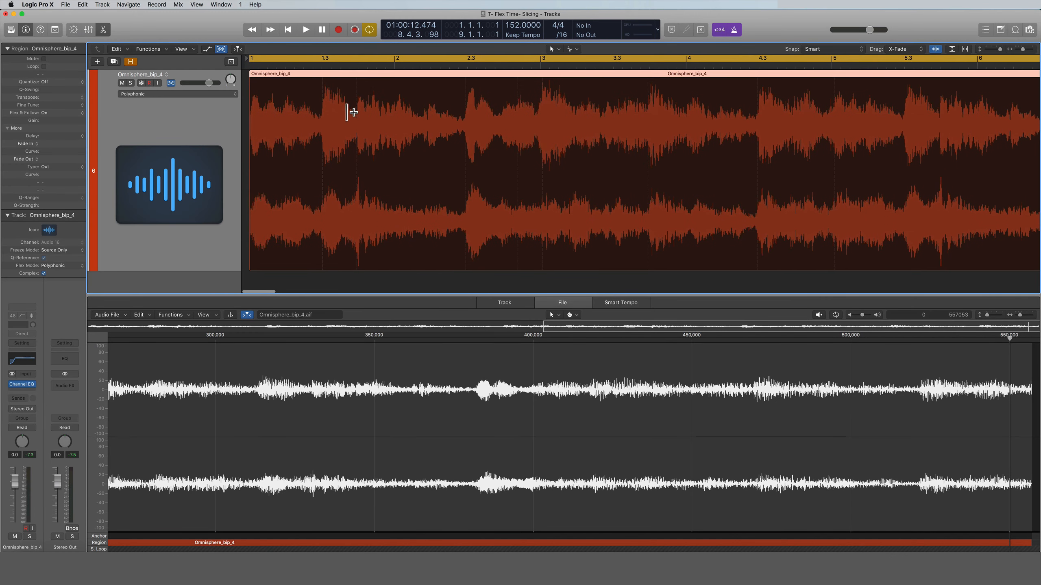
key("e")
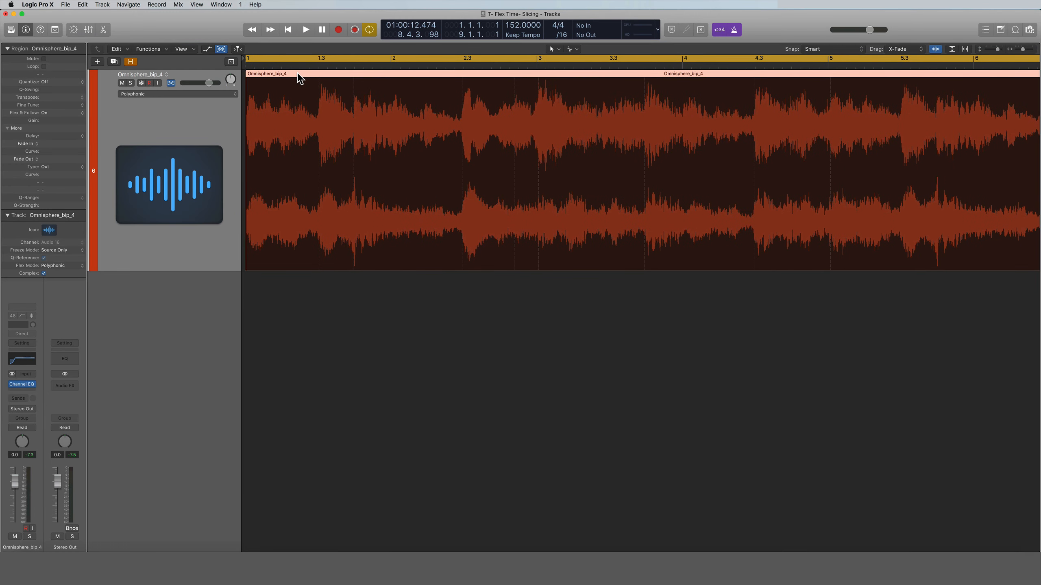
left_click(284, 78)
key("super+z")
key("e")
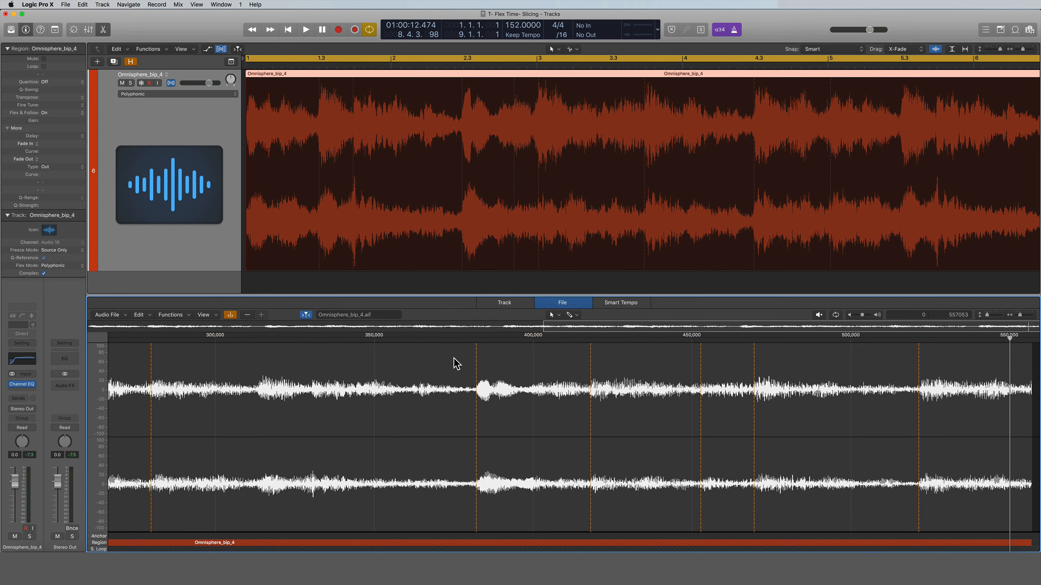
left_click_drag(1018, 316, 1016, 318)
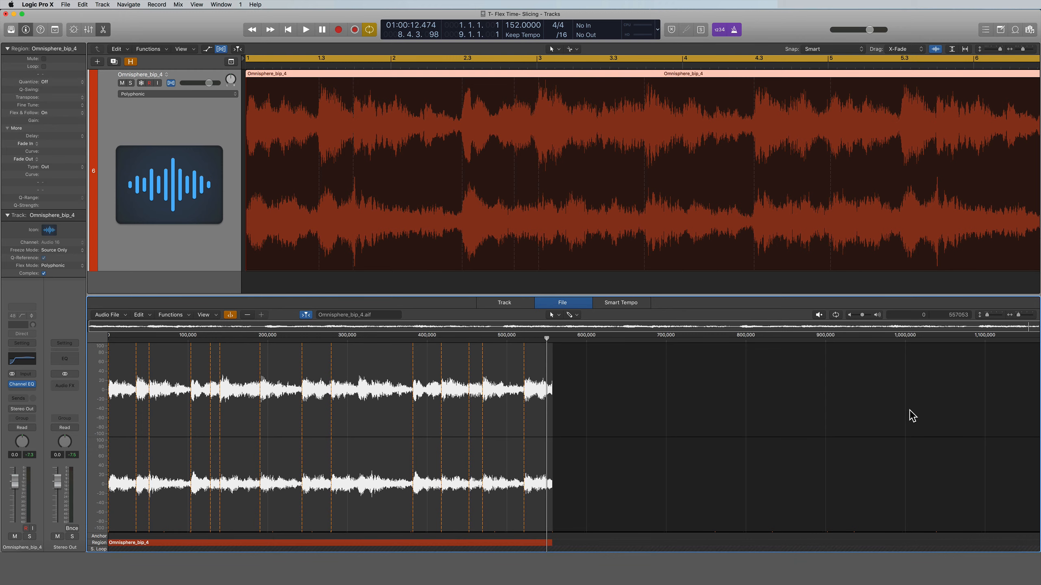
scroll(954, 385, "right", 1)
left_click_drag(1021, 316, 1016, 317)
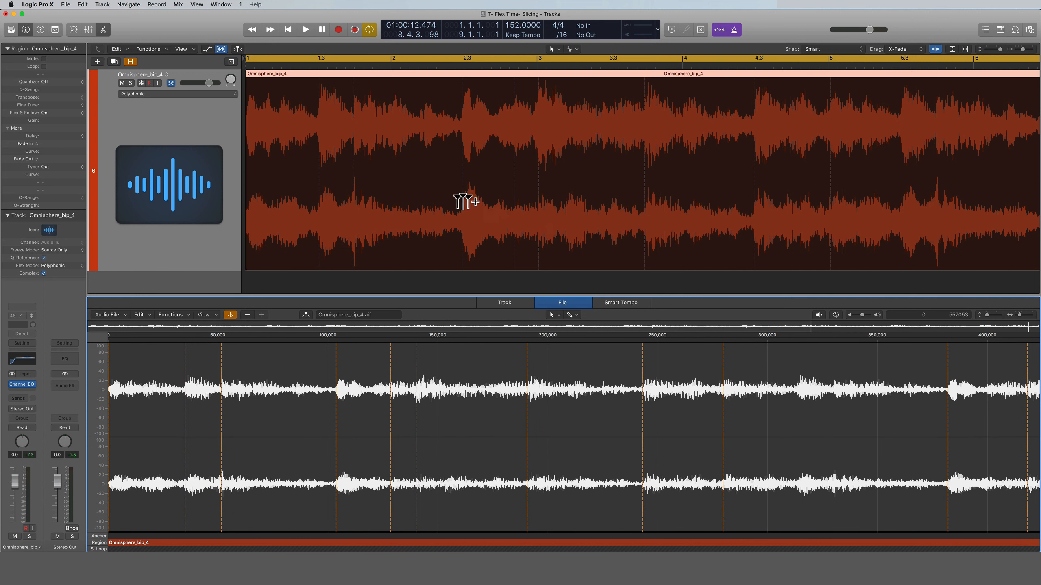
Step: Play Omnisphere_bip_4 briefly from bar 1, stop it, and turn on Transient Editing Mode in the file editor
key("Return")
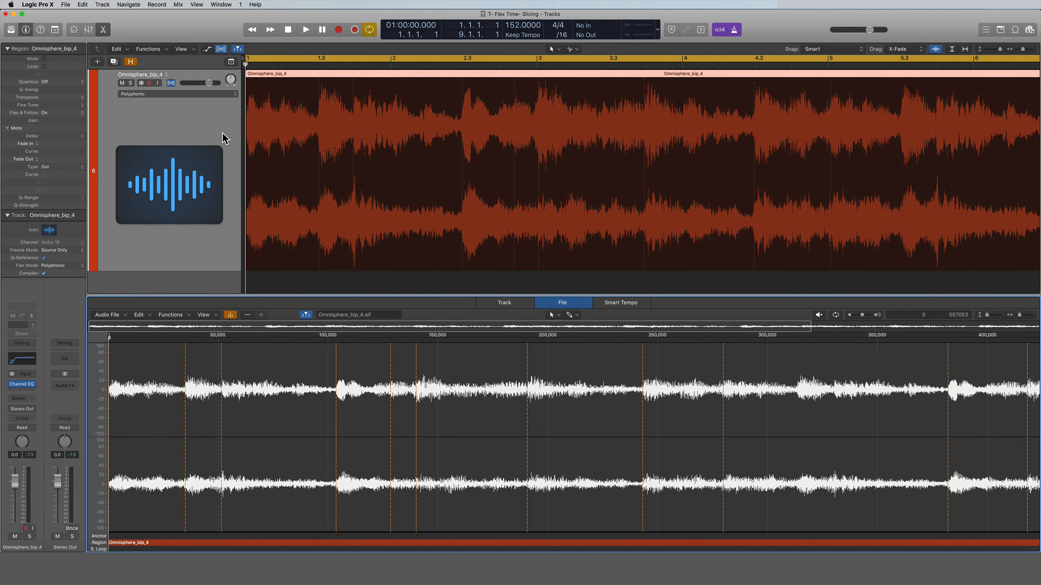
key("space")
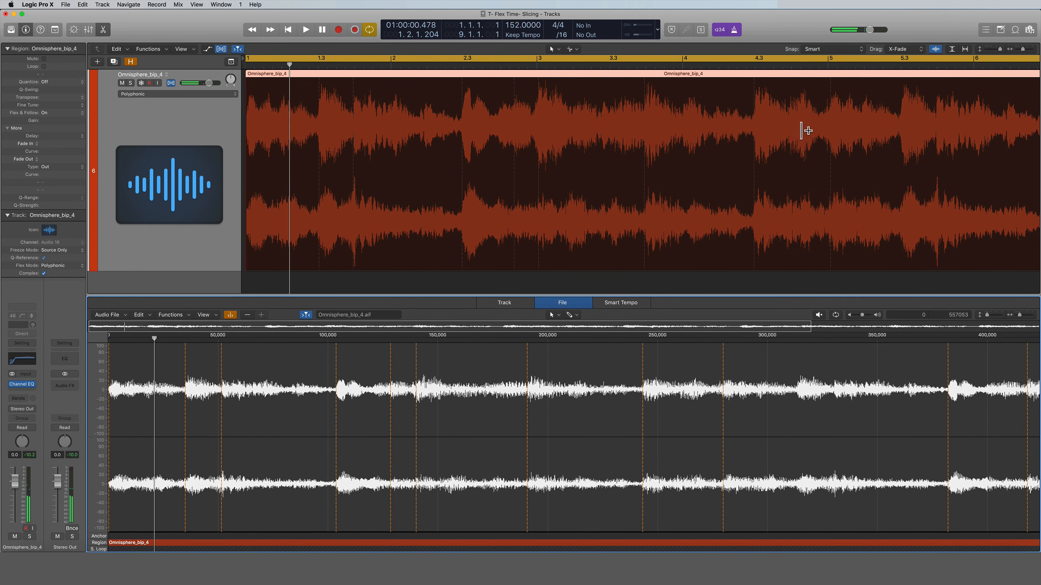
left_click_drag(1017, 313, 1017, 315)
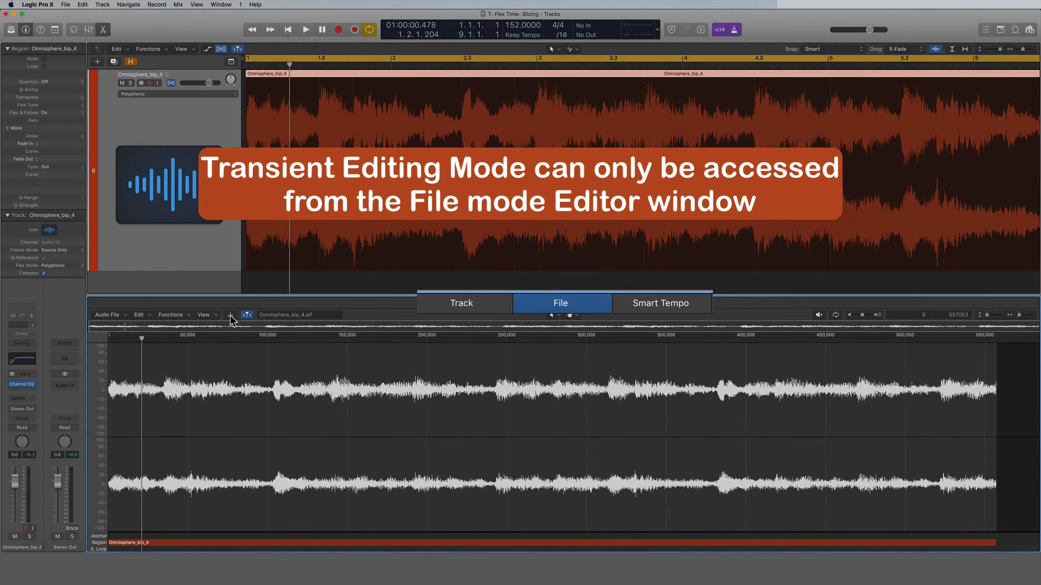
left_click(229, 314)
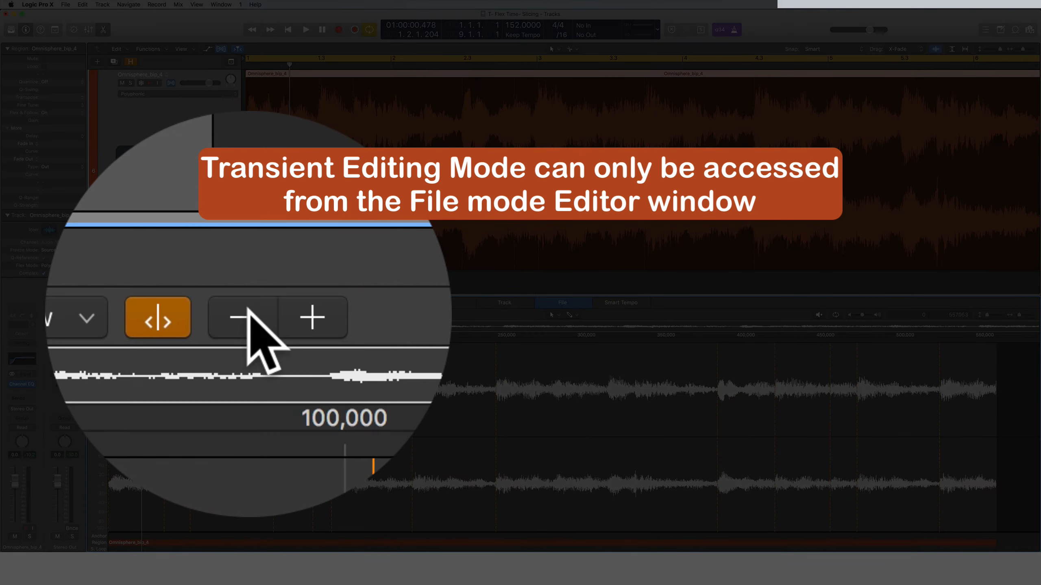
Step: Try different transient detection amounts on Omnisphere_bip_4.aif, reducing the number of markers in several passes
left_click(249, 313)
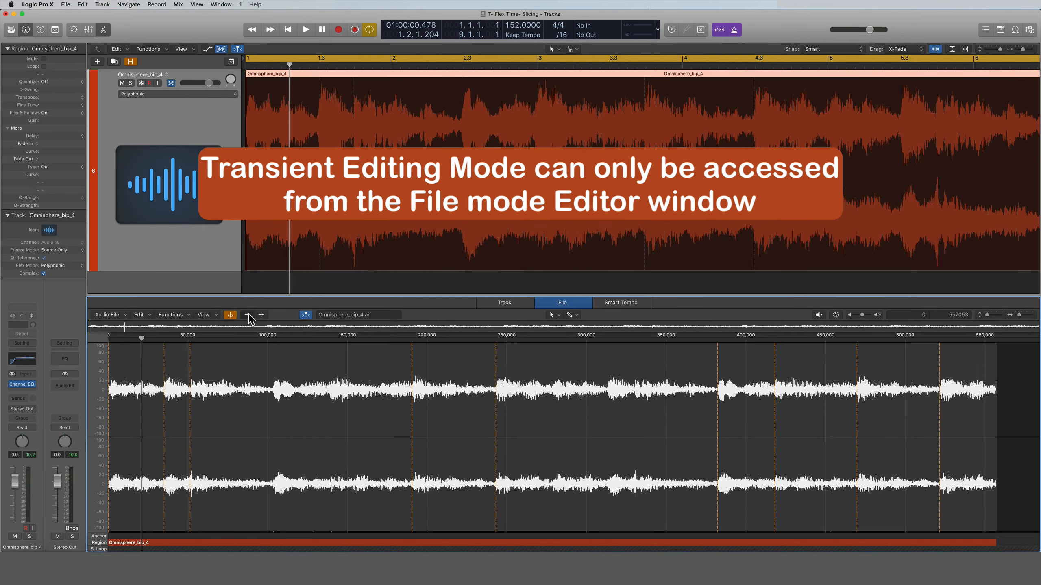
left_click(248, 314)
left_click(261, 316)
left_click(261, 316)
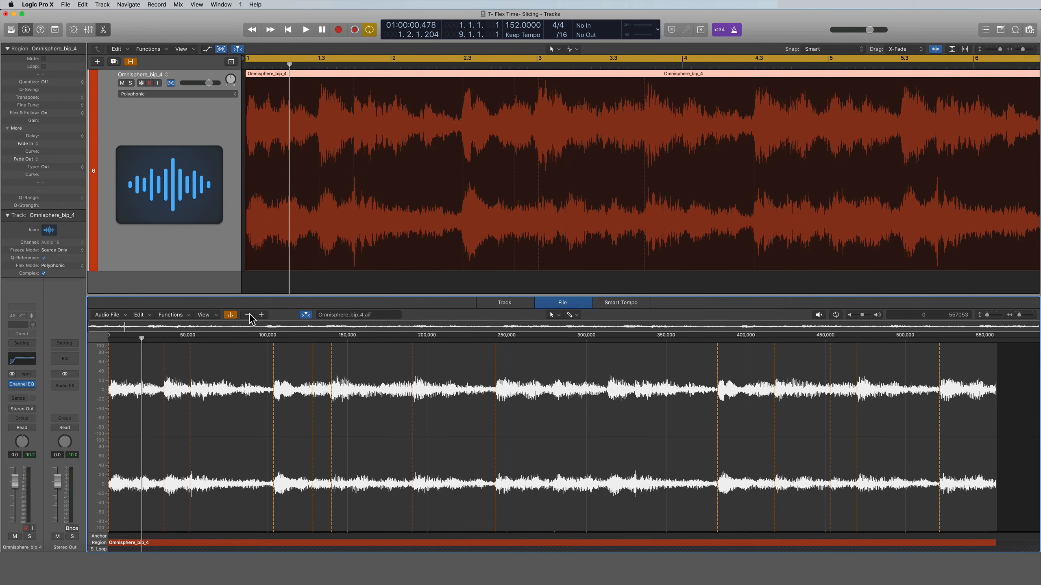
left_click(248, 315)
left_click(248, 315)
left_click(248, 314)
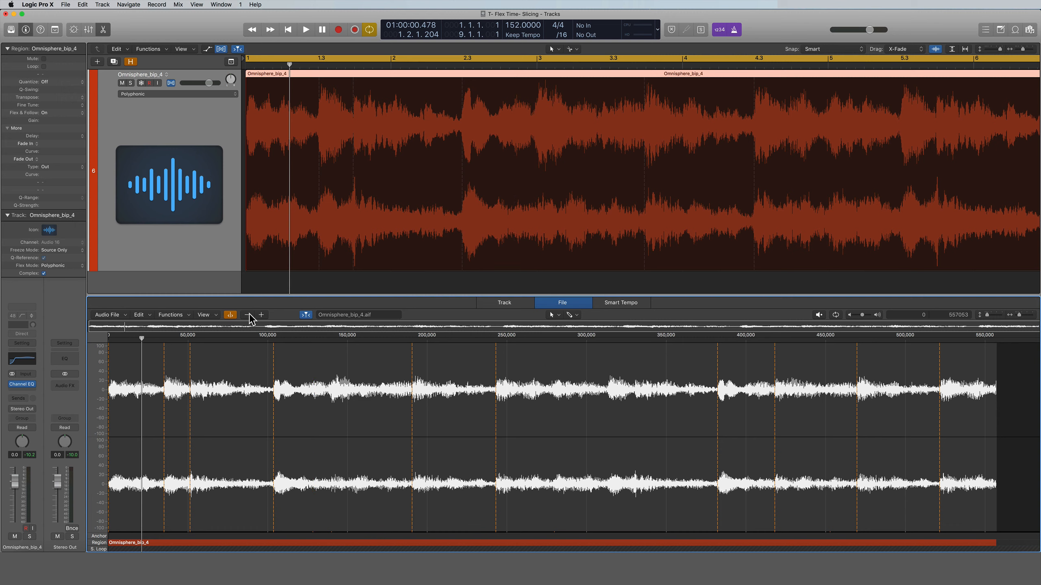
left_click(248, 314)
left_click(248, 315)
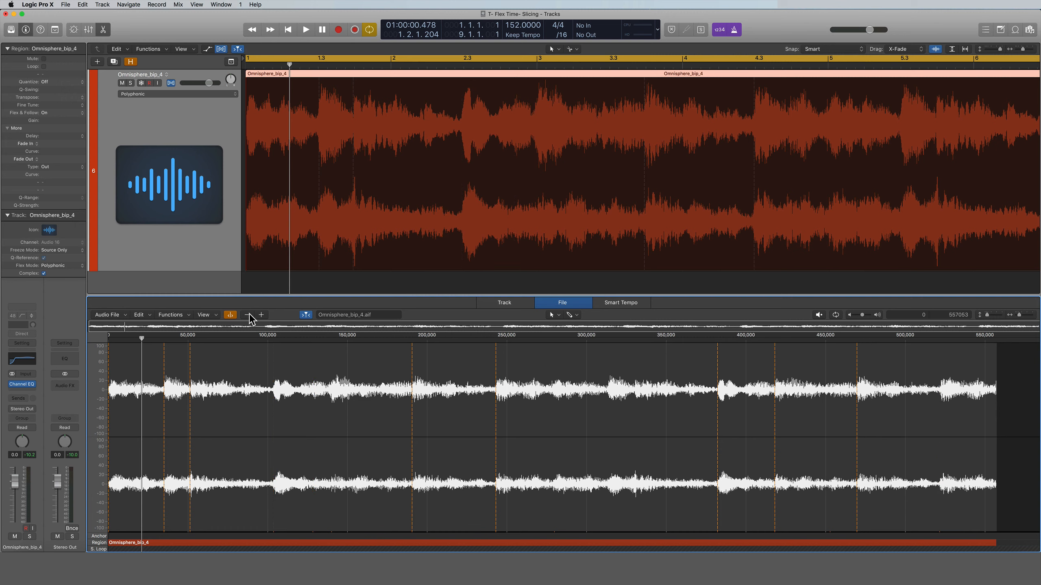
Step: Increase the number of detected transients in Omnisphere_bip_4.aif to include a marker near sample 280,000
left_click(261, 315)
left_click(262, 315)
left_click(262, 315)
left_click(262, 316)
left_click(261, 316)
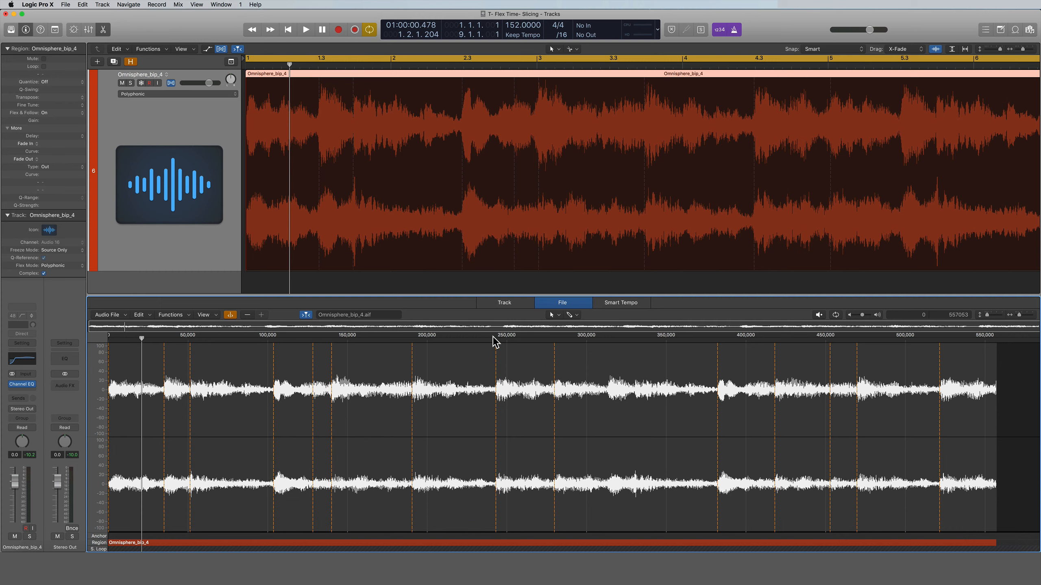
Step: Audition the audio file briefly, then add transient markers by hand at about samples 313,000 and 330,000 with the Pencil tool
left_click(482, 339)
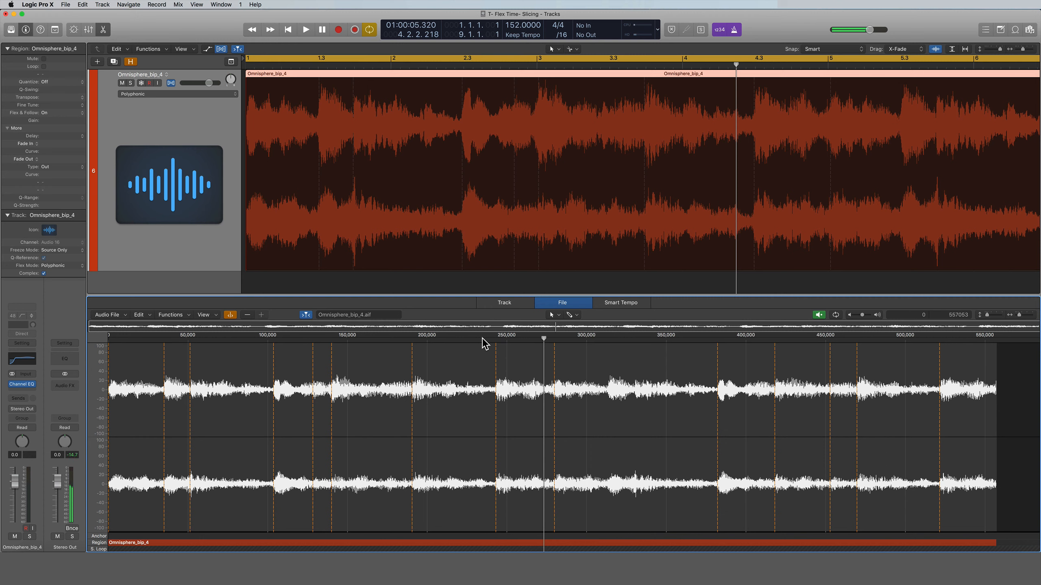
key("space")
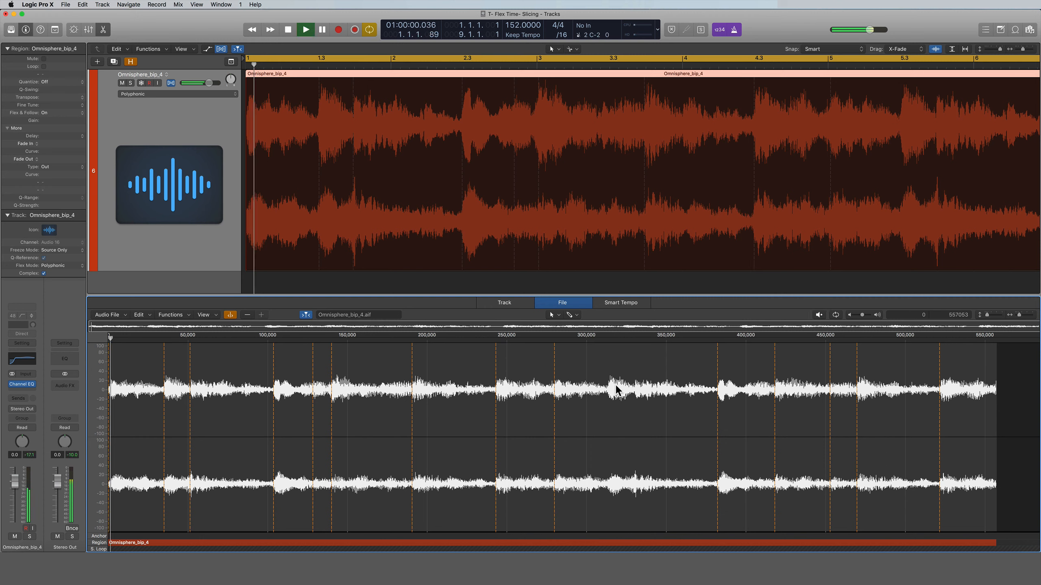
key("space")
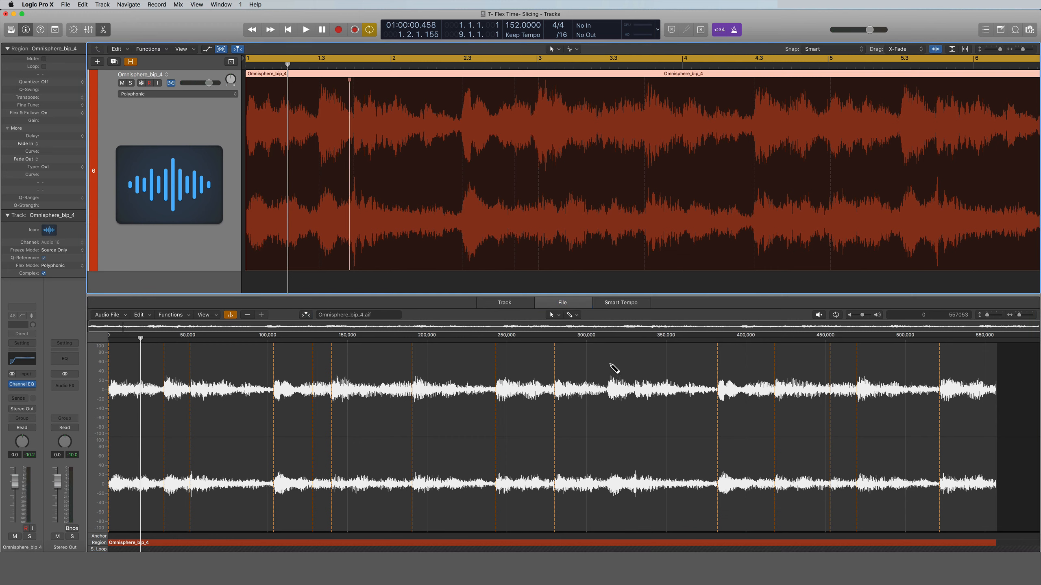
left_click(608, 364)
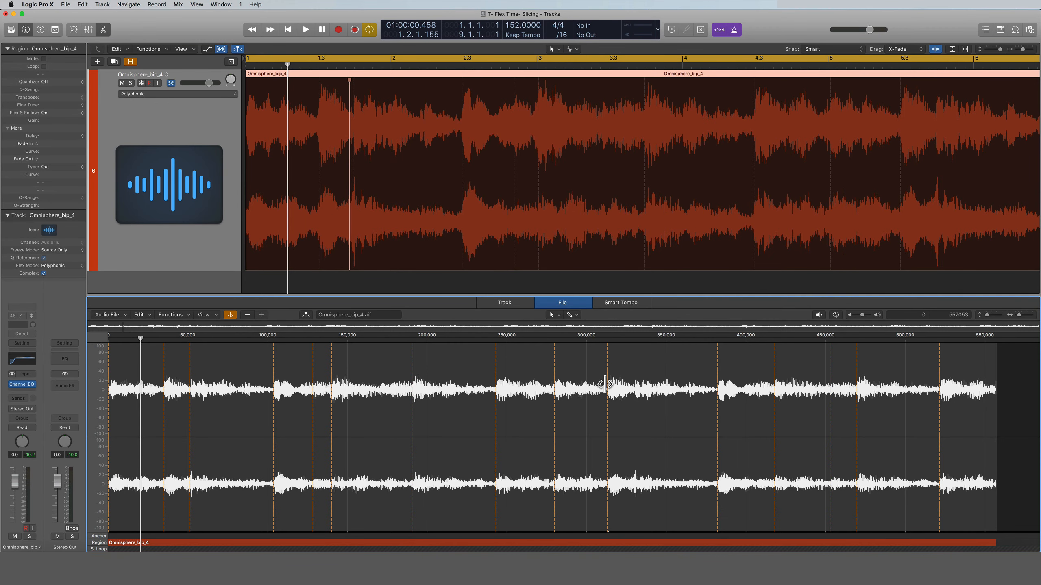
left_click(634, 378)
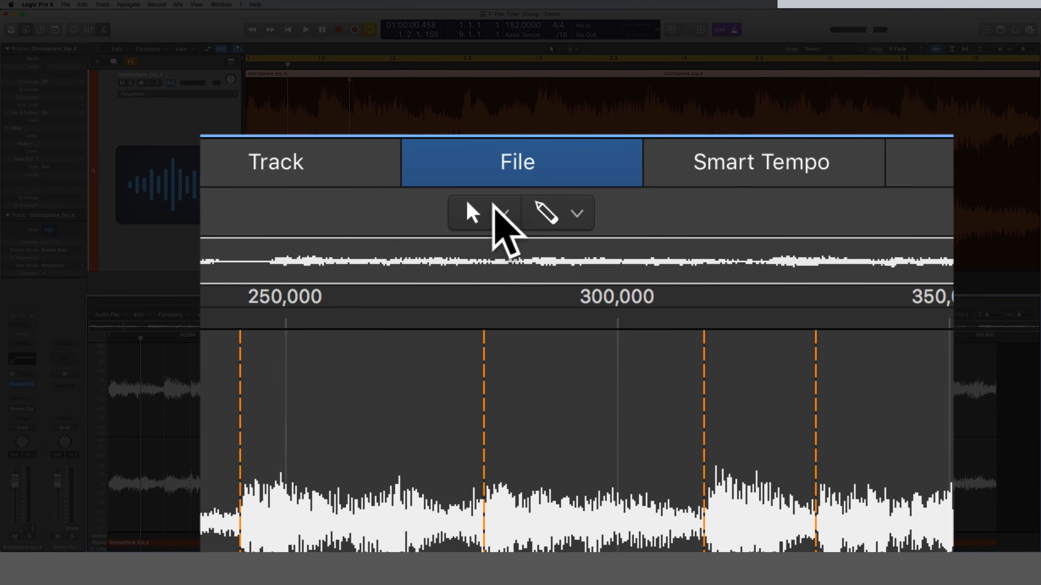
Step: Erase the transient markers from the last one back to about sample 190,000 with the Eraser tool, and undo the erasure
left_click(555, 315)
left_click(545, 303)
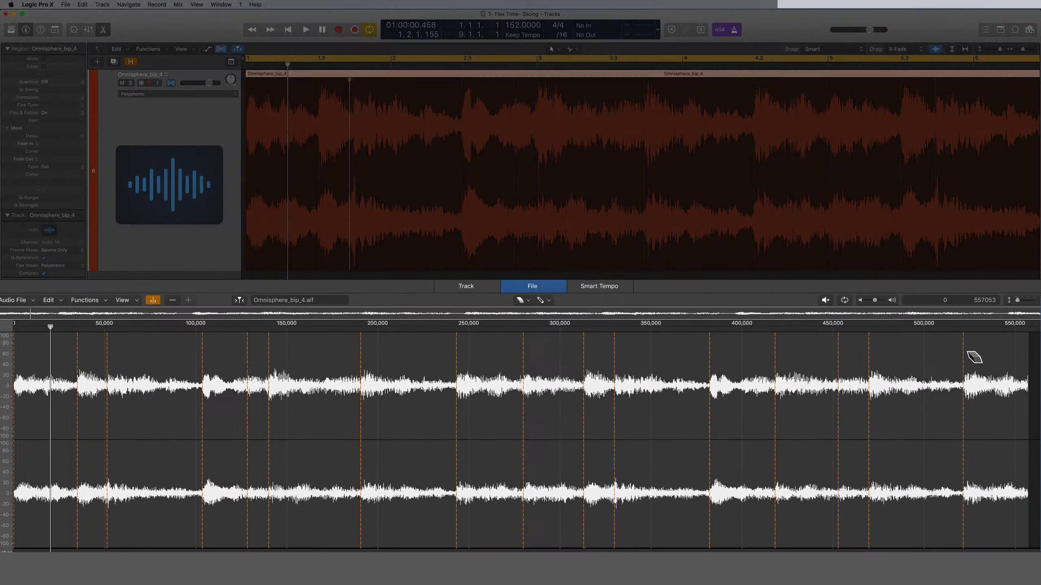
left_click_drag(974, 357, 349, 395)
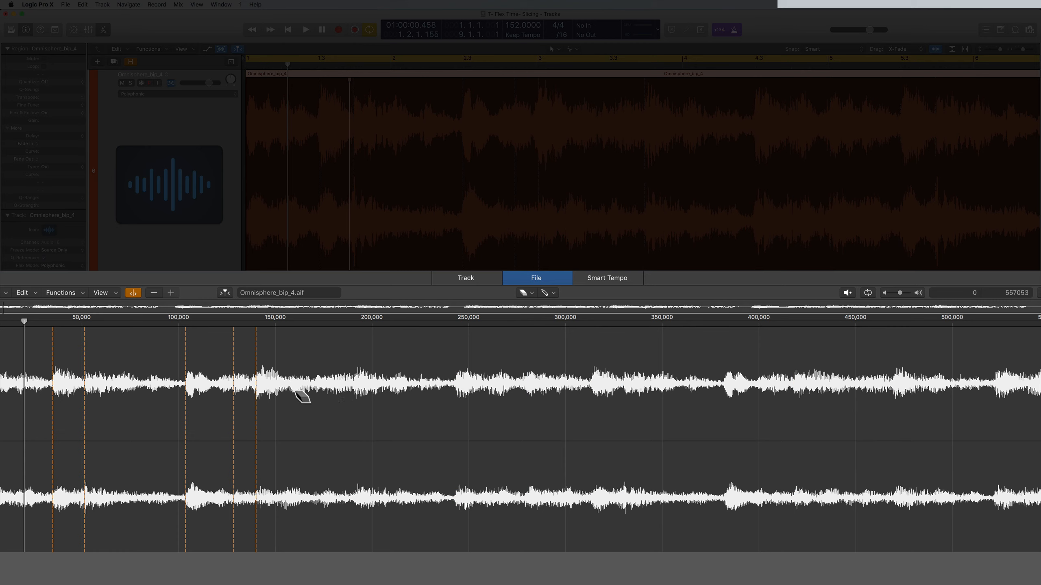
key("super+z")
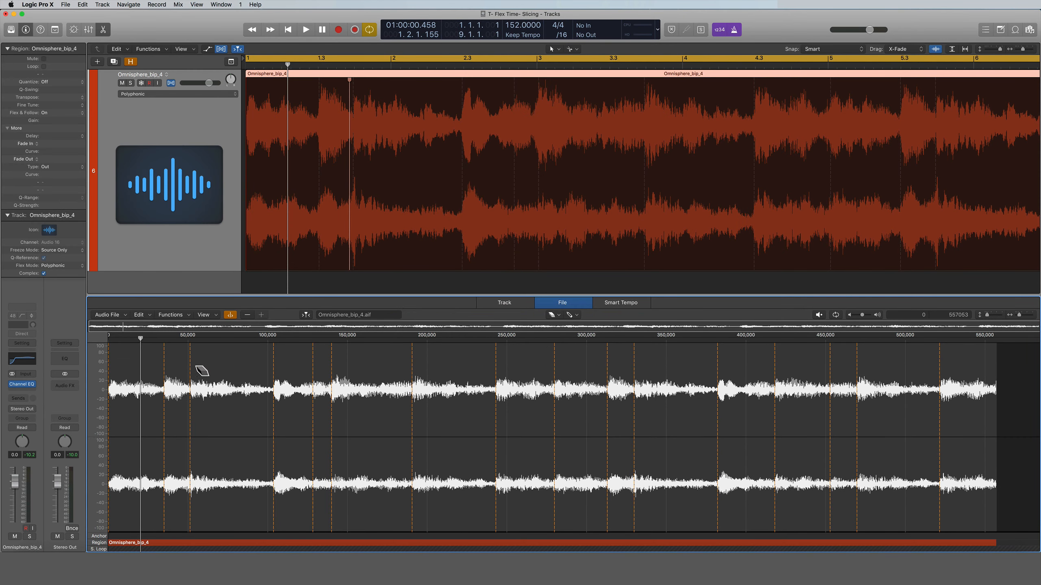
Step: Play Omnisphere_bip_4 through past bar 8 to check the markers, stop it, and switch back to the Pointer tool
key("space")
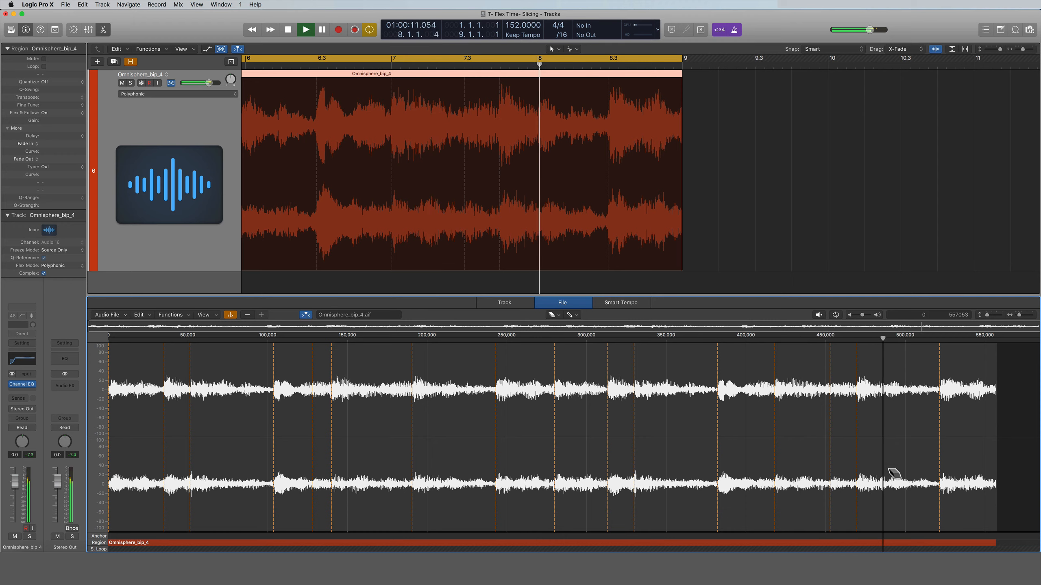
key("space")
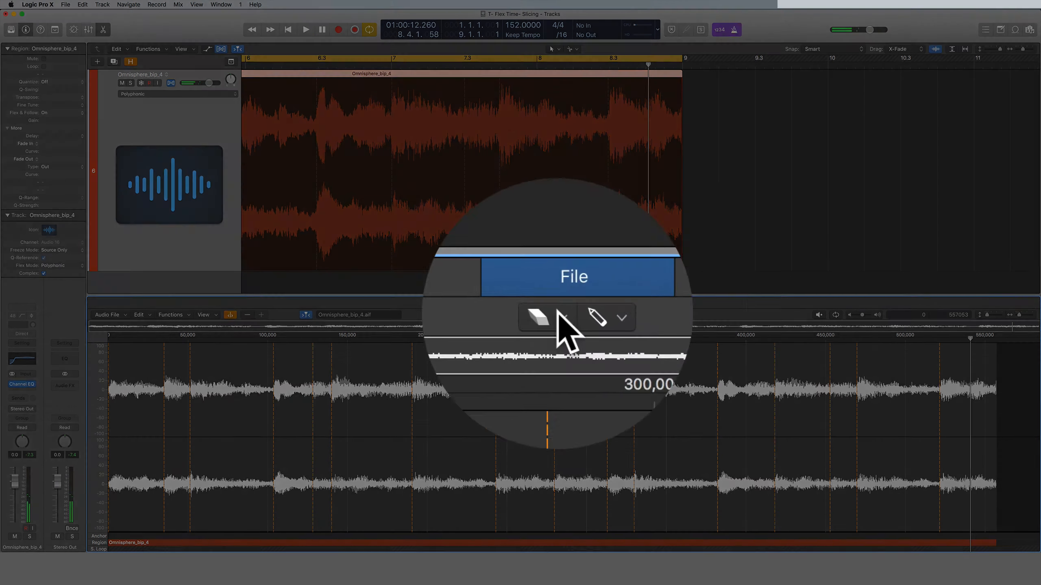
left_click(552, 314)
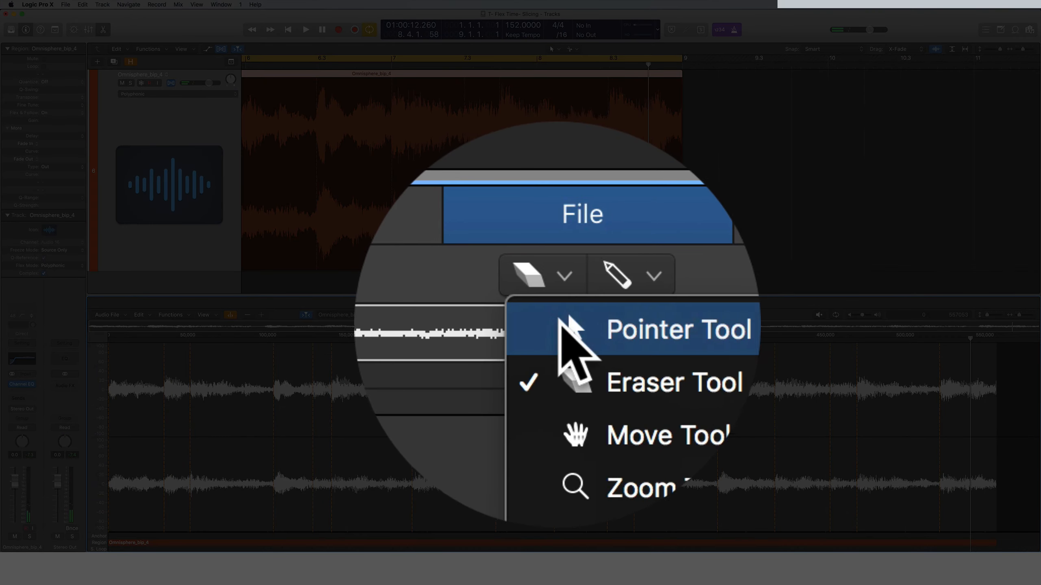
left_click(553, 326)
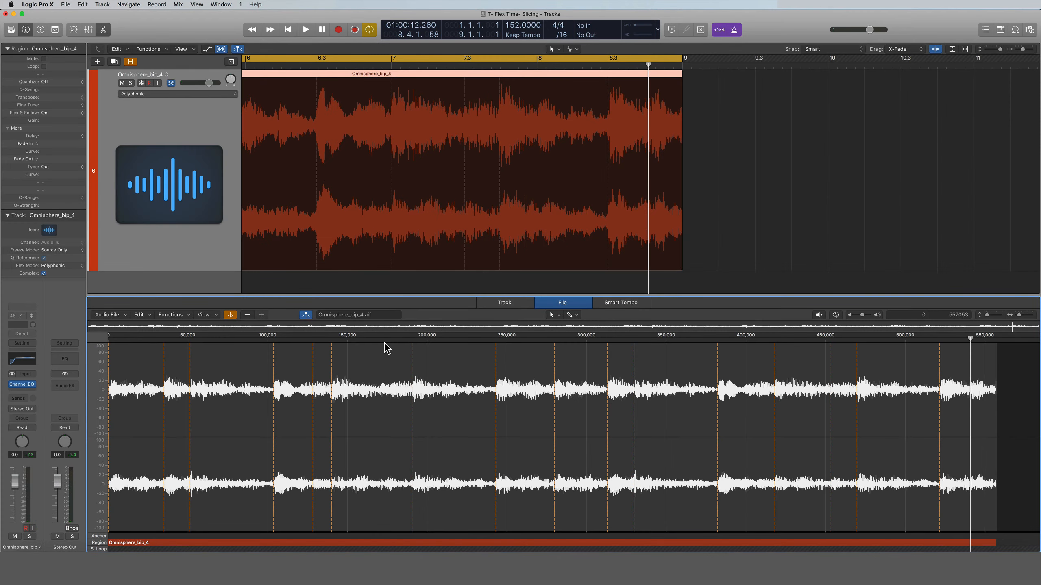
Step: Slice the Omnisphere_bip_4 region at its transient markers
scroll(307, 72, "left", 3)
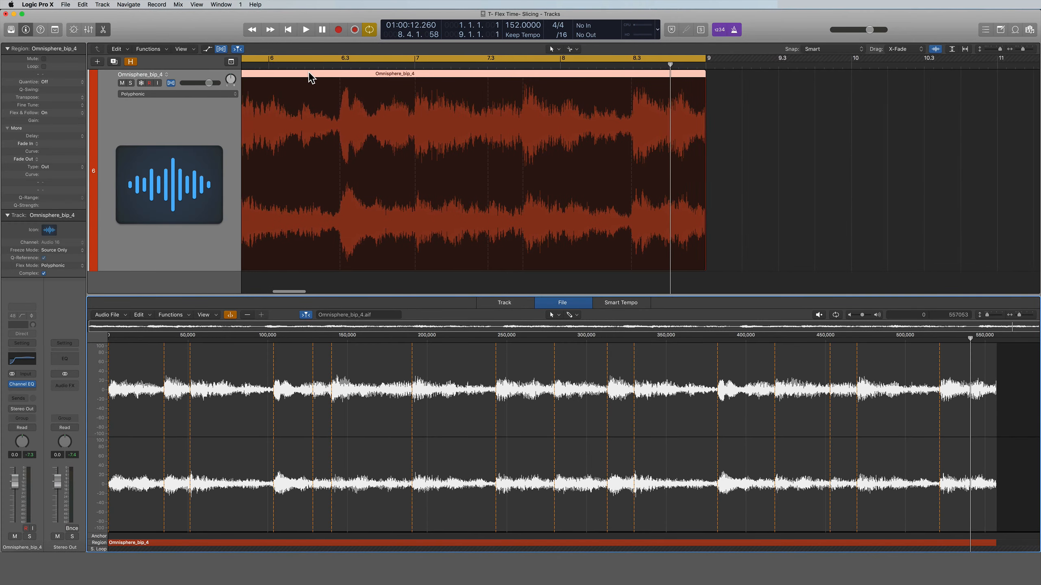
right_click(308, 73)
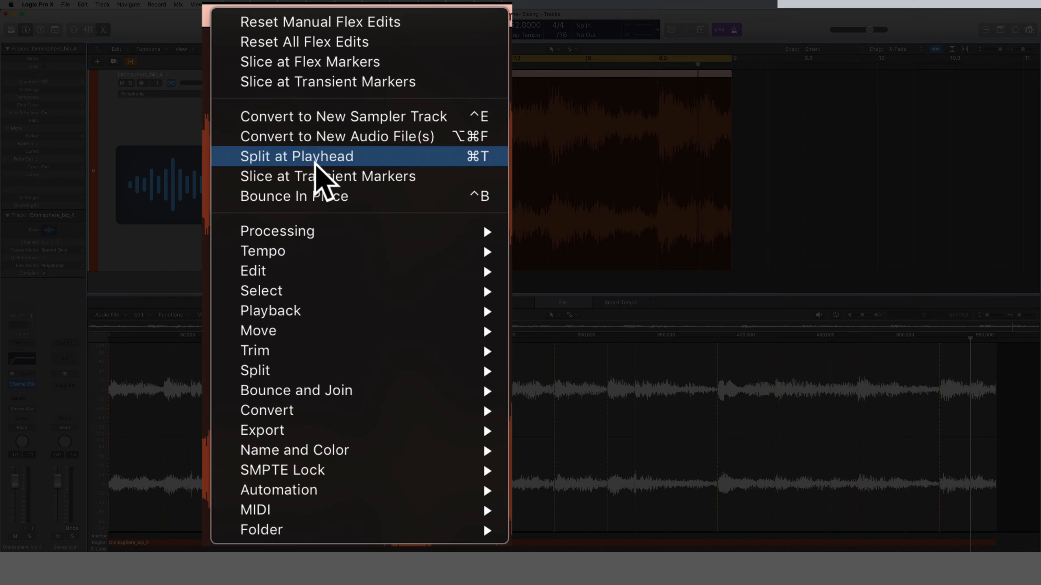
left_click(292, 168)
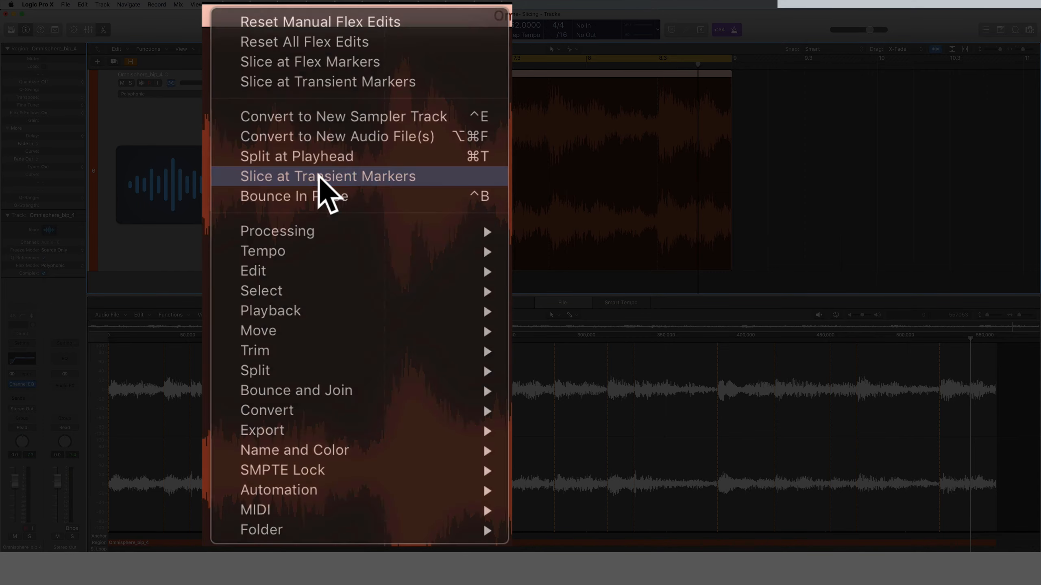
Step: Select all the slices and convert them to a new sampler track named Omnisphere_bip_4, with 1Shot zones from regions across C1 to C5
scroll(392, 146, "left", 10)
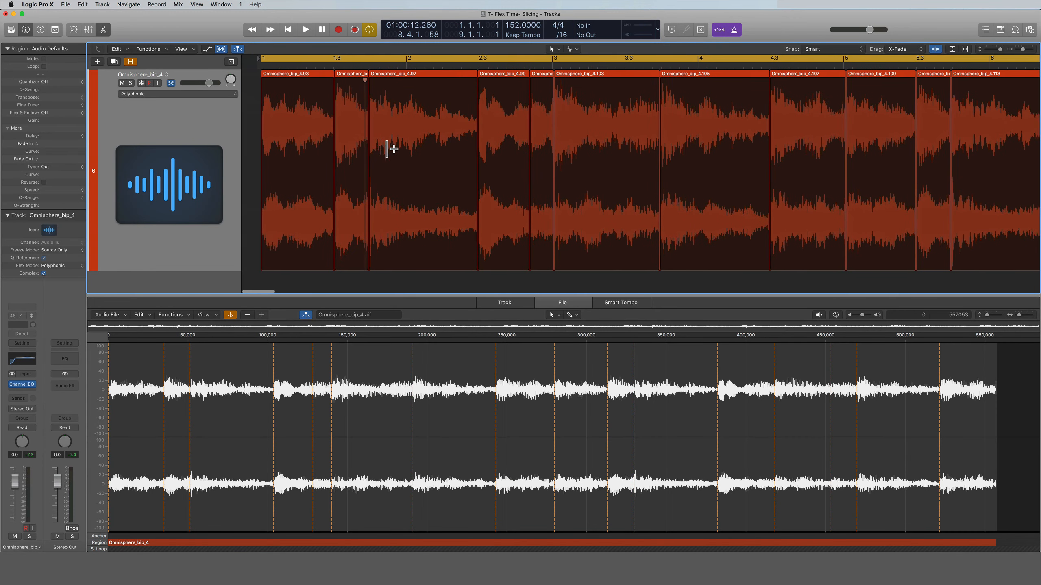
left_click_drag(1021, 49, 1018, 51)
left_click(167, 137)
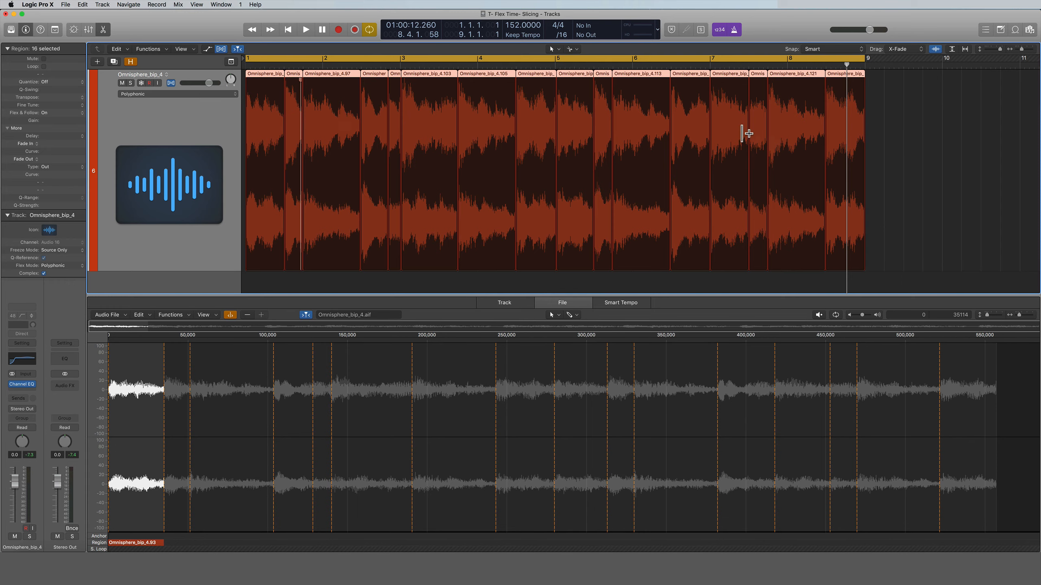
right_click(351, 161)
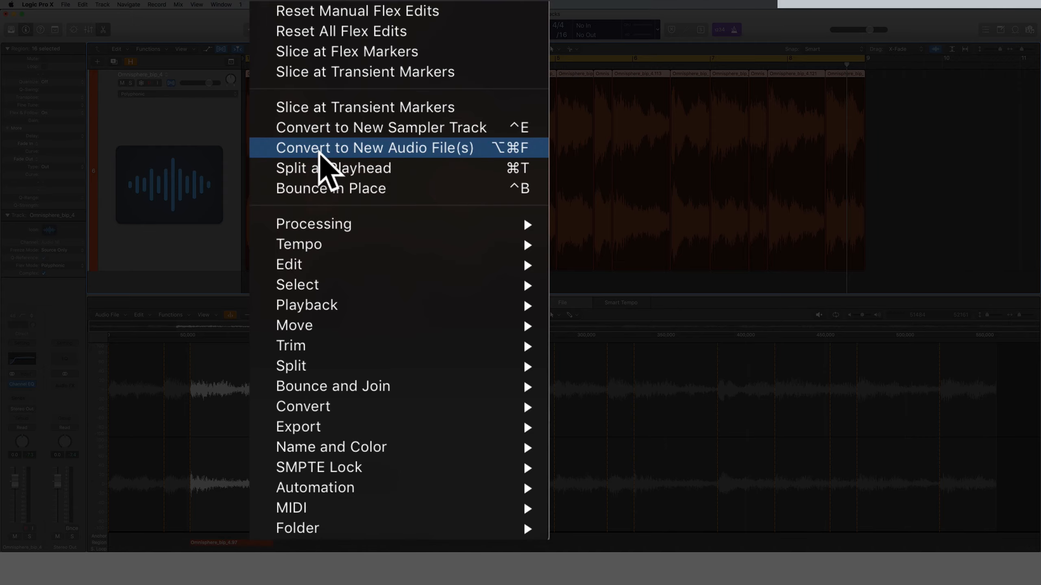
left_click(323, 128)
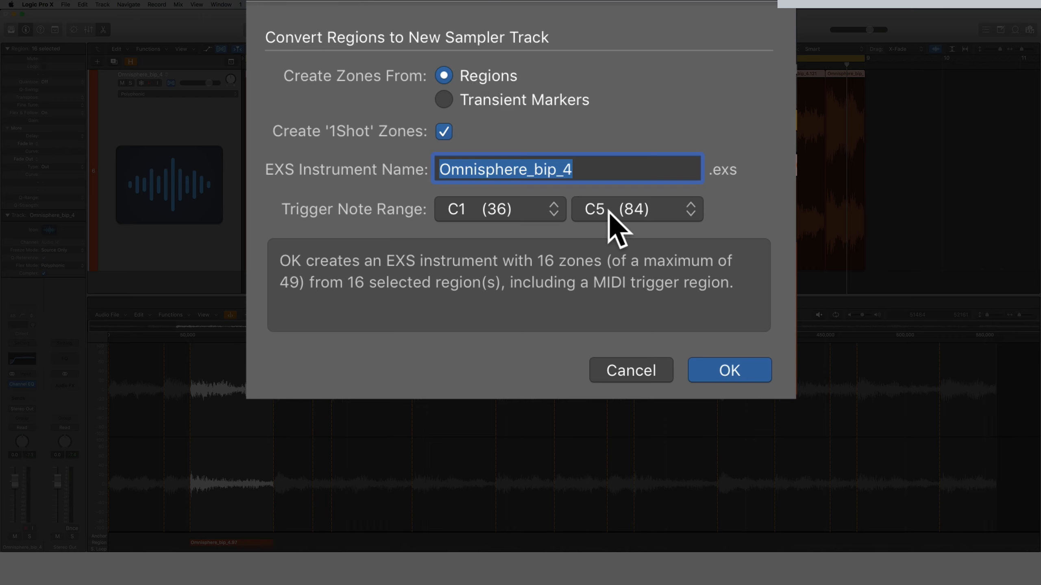
left_click(735, 374)
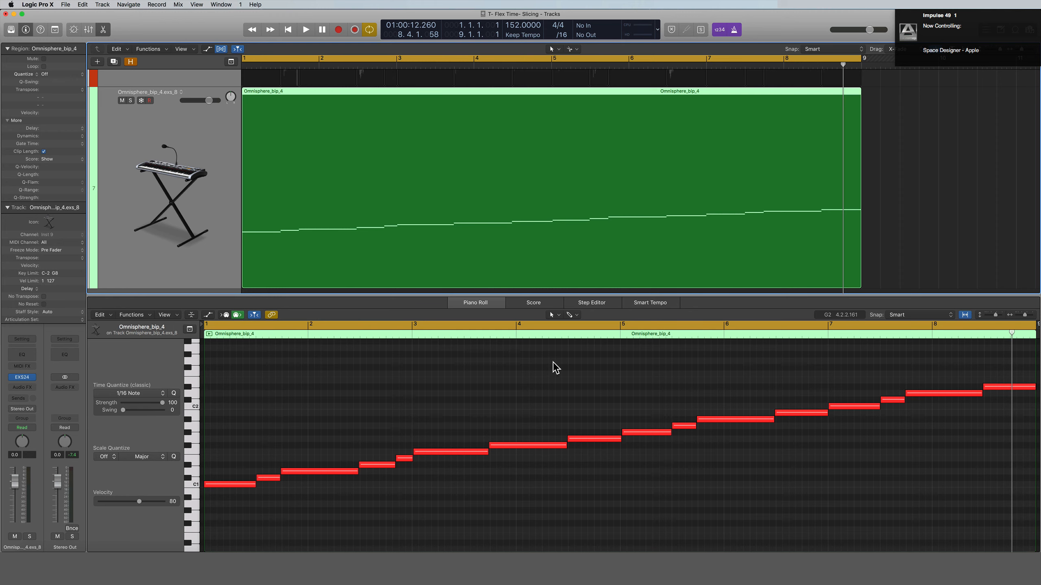
Step: Delete the generated MIDI trigger region and bring up the on-screen keyboard in piano view for the new sampler track
key("Delete")
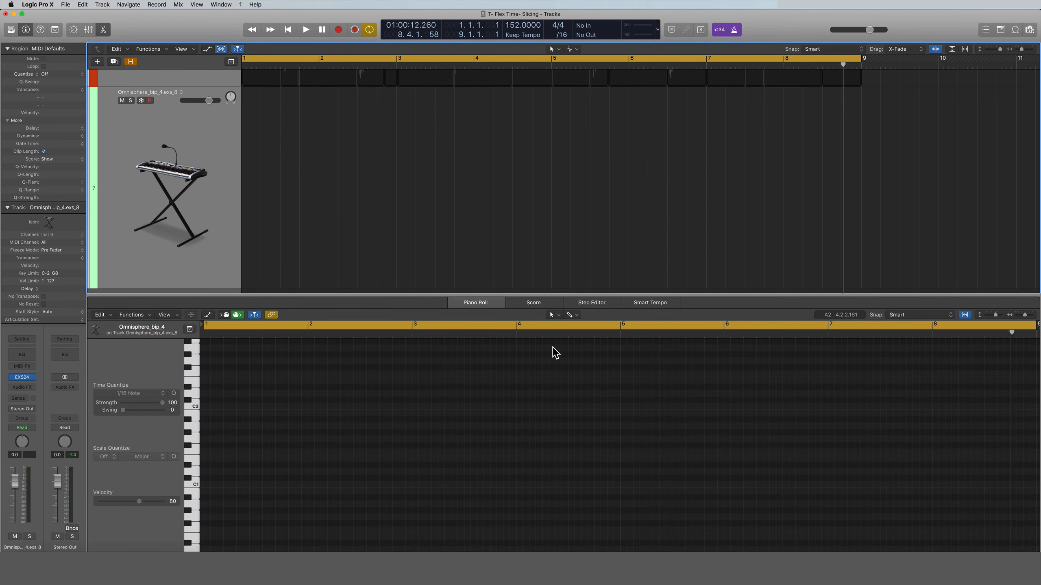
scroll(254, 234, "up", 5)
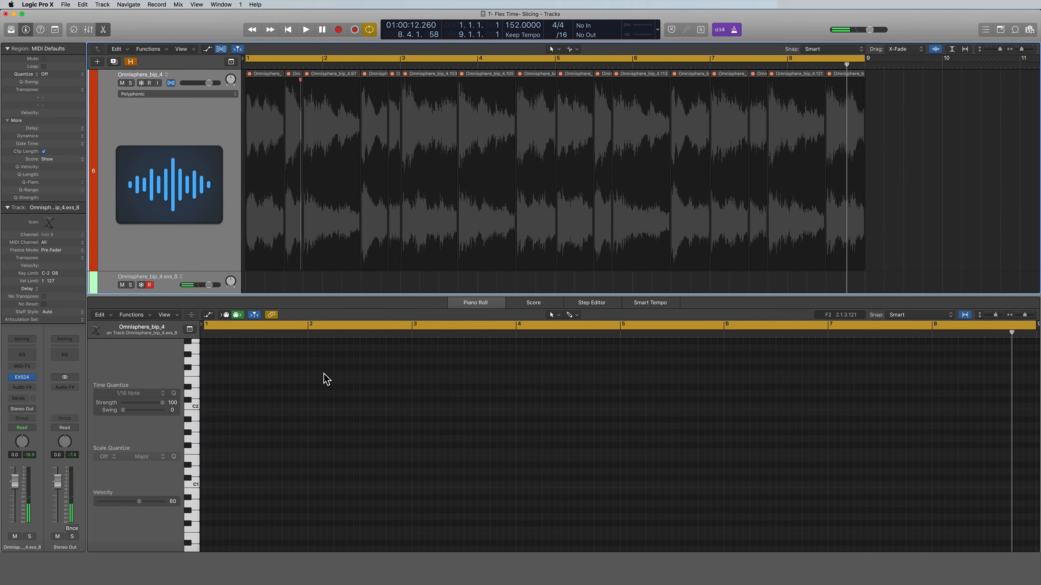
key("super+k")
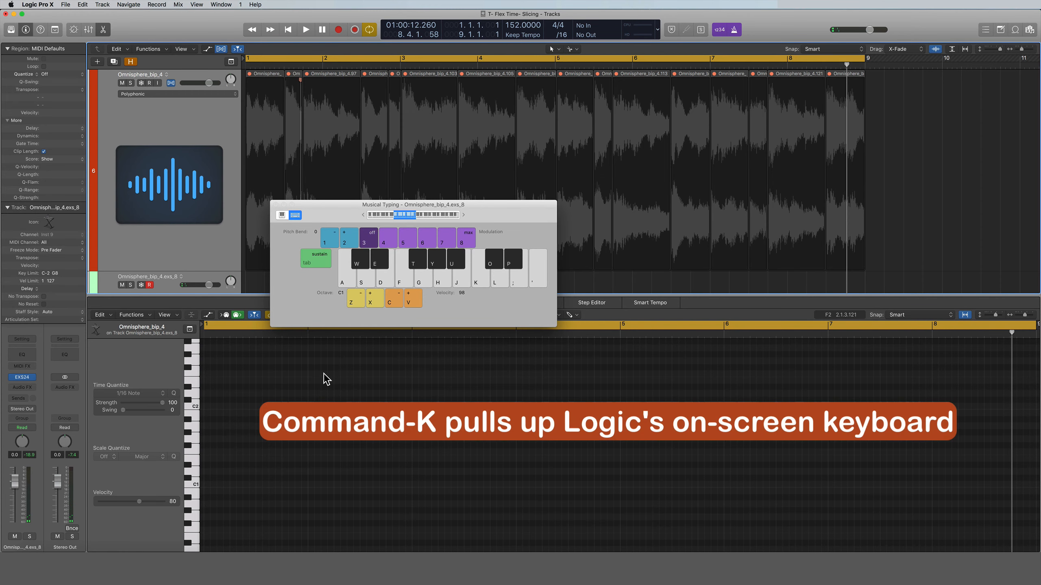
left_click(281, 215)
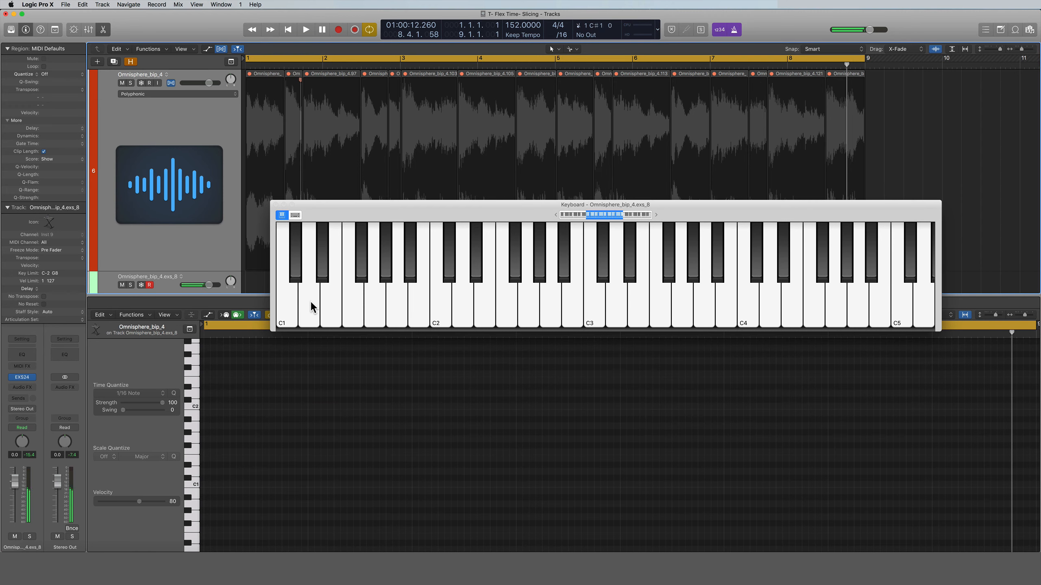
Step: Open the new track's EXS24 instrument and raise the lower Level via Velocity slider to 0.0 dB
scroll(167, 237, "down", 3)
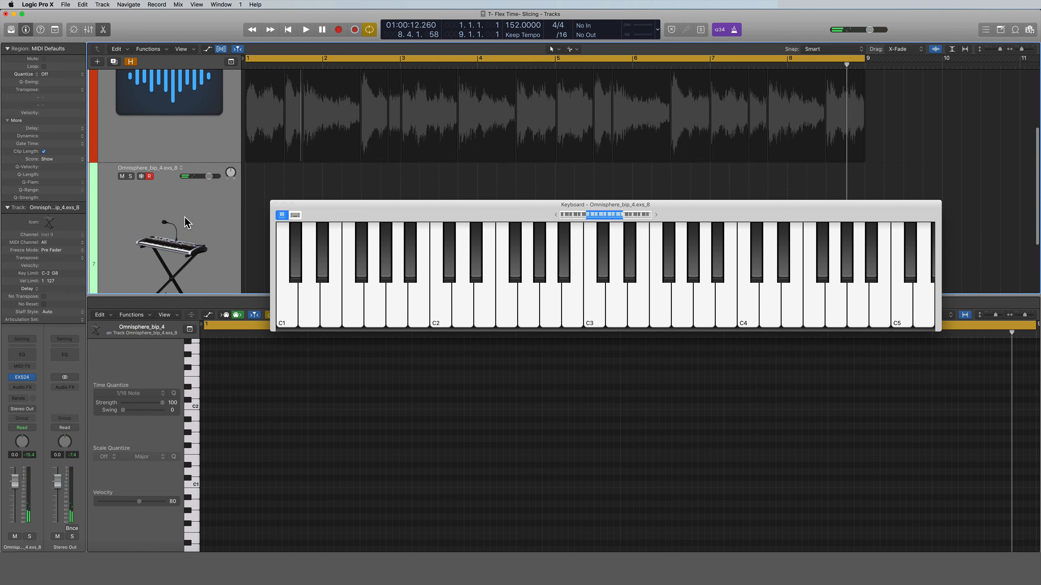
scroll(187, 222, "down", 3)
key("super+z")
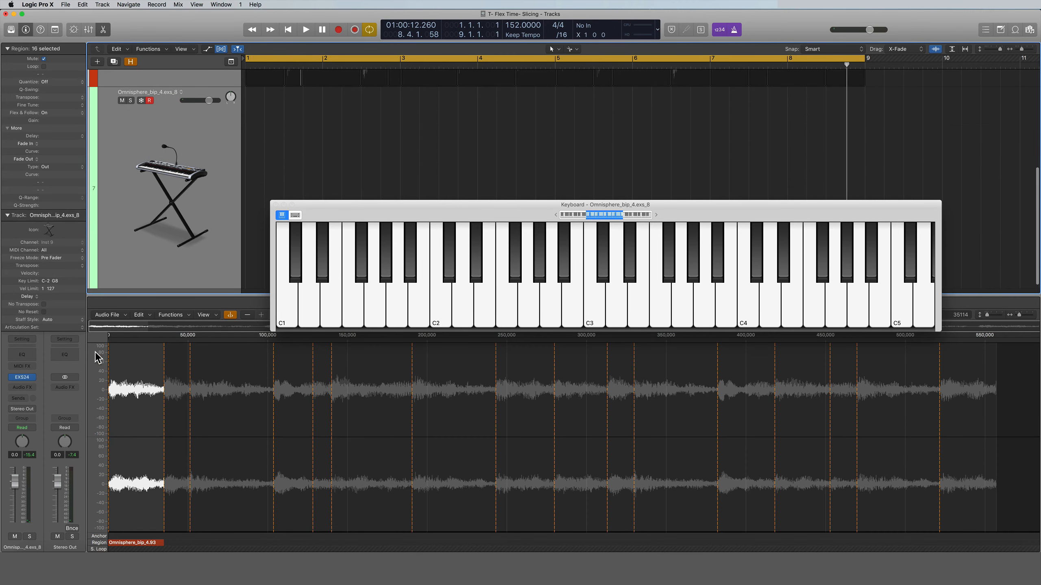
left_click(22, 377)
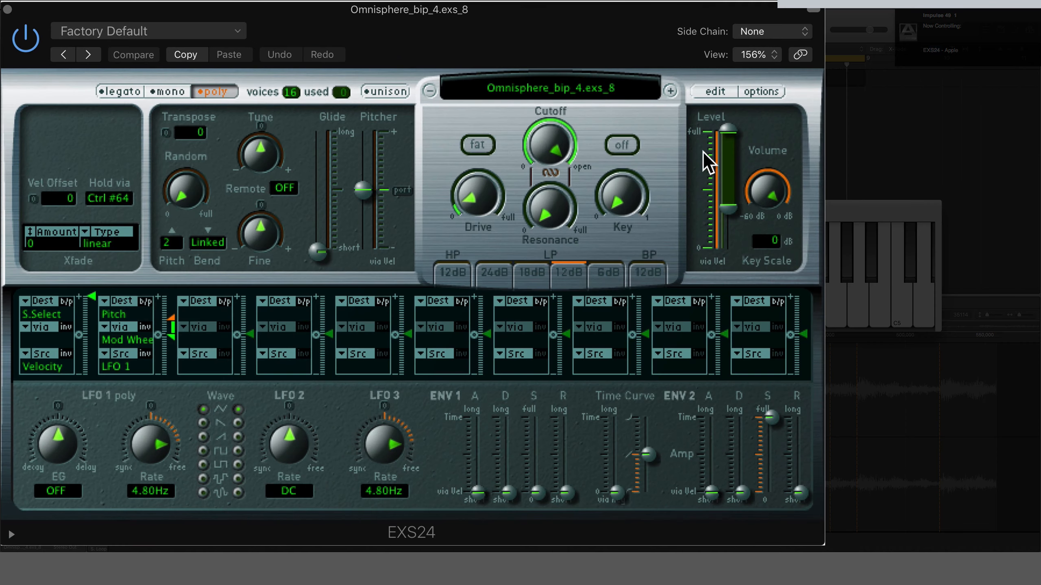
left_click_drag(726, 211, 722, 112)
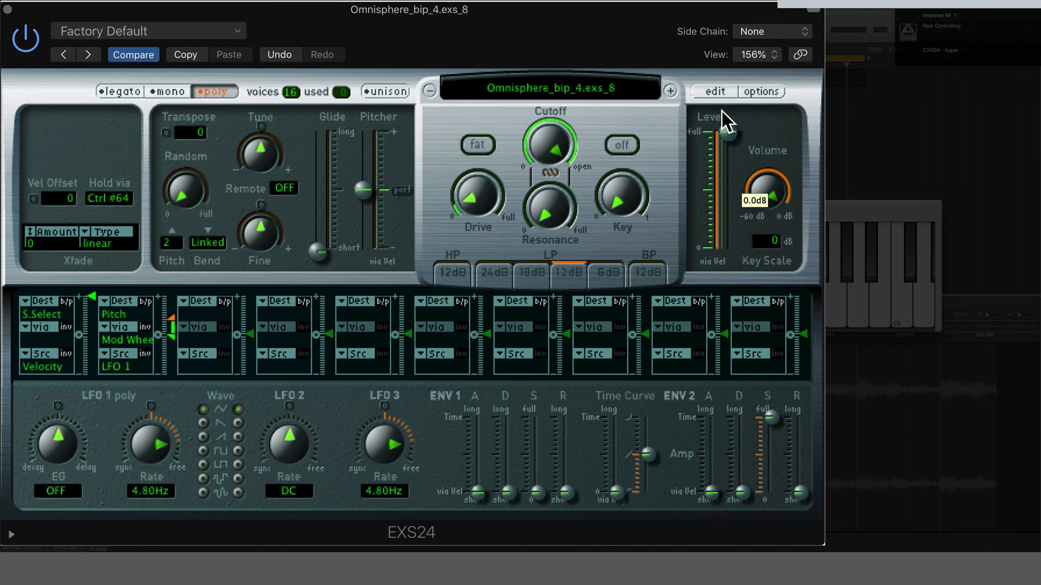
Step: Lengthen the ENV 2 attack slightly, switch the EXS24 from poly to mono, and close the instrument window
left_click_drag(718, 491, 715, 479)
left_click(169, 95)
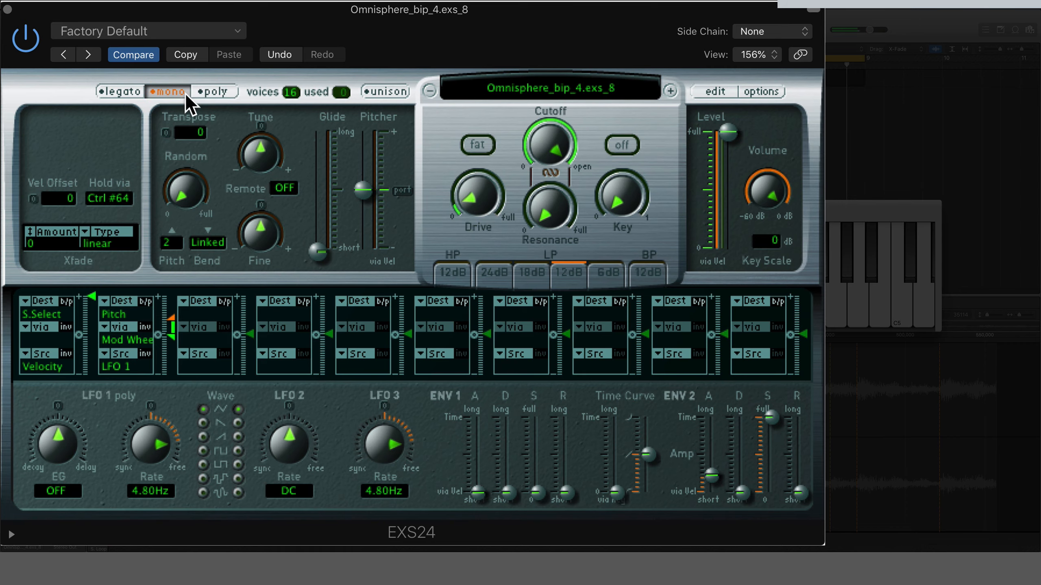
left_click(8, 9)
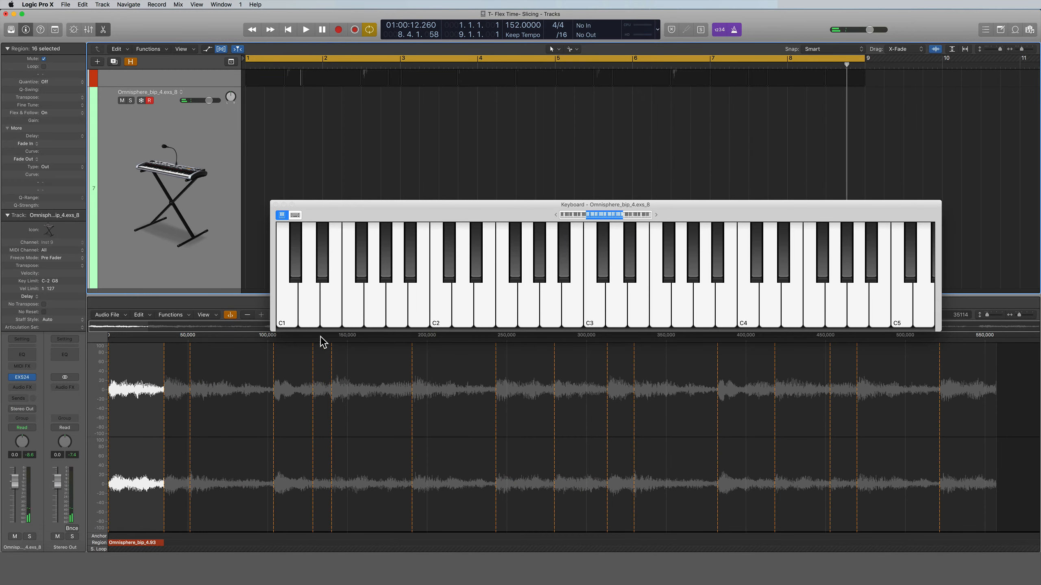